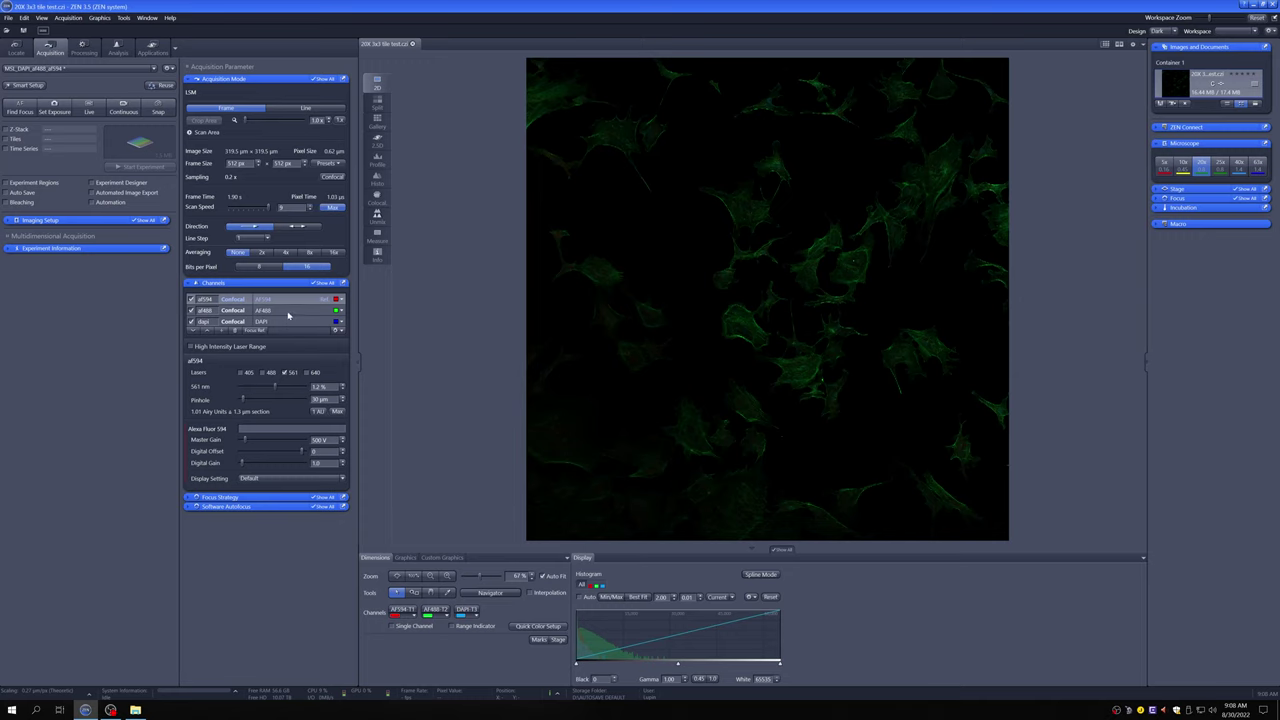
# - Show the AF488 channel settings (0.7% laser, 500 V gain) and start a continuous live scan
pyautogui.click(288, 312)
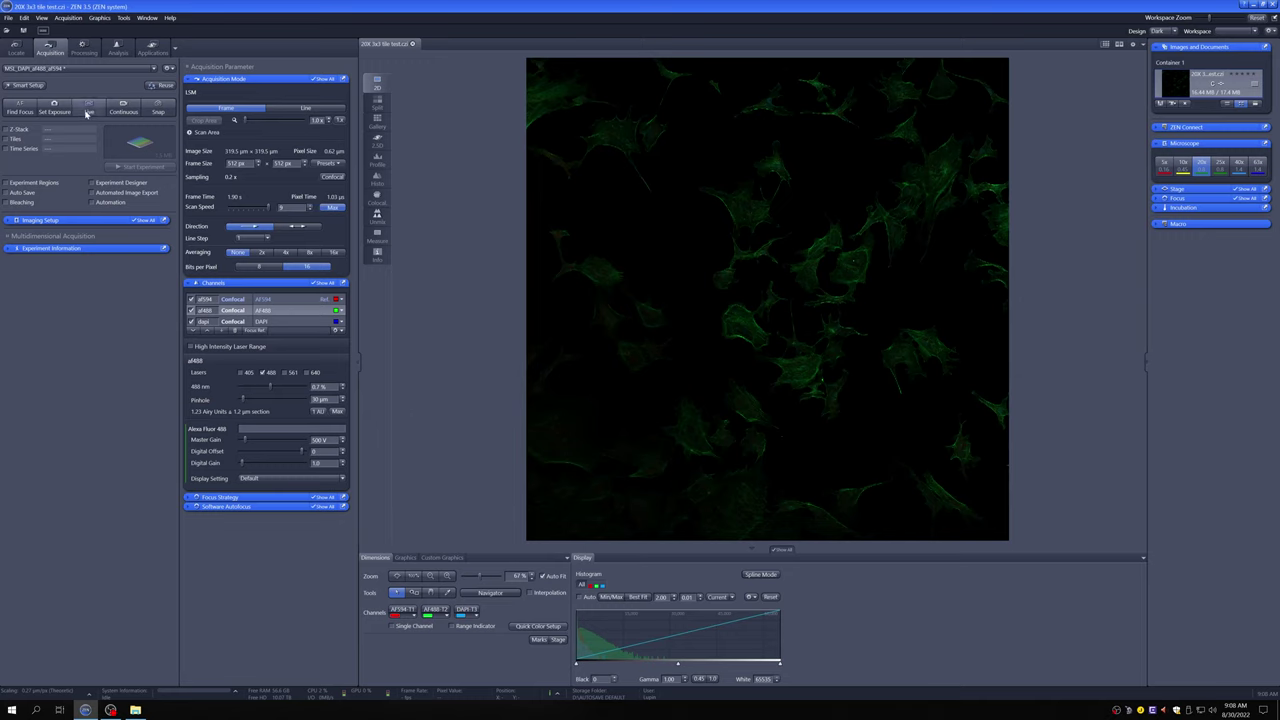
pyautogui.click(87, 112)
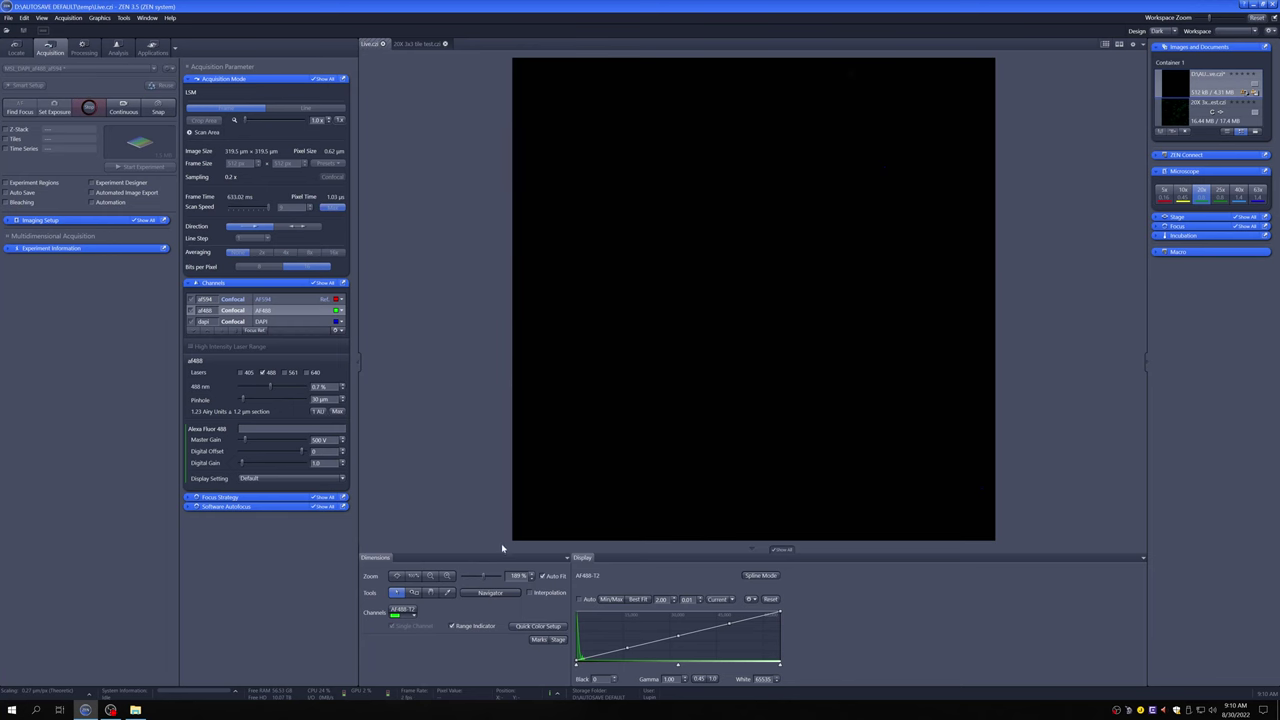
# - Apply Min/Max to stretch the display to the image's intensity range, saturating the cells white
pyautogui.click(610, 599)
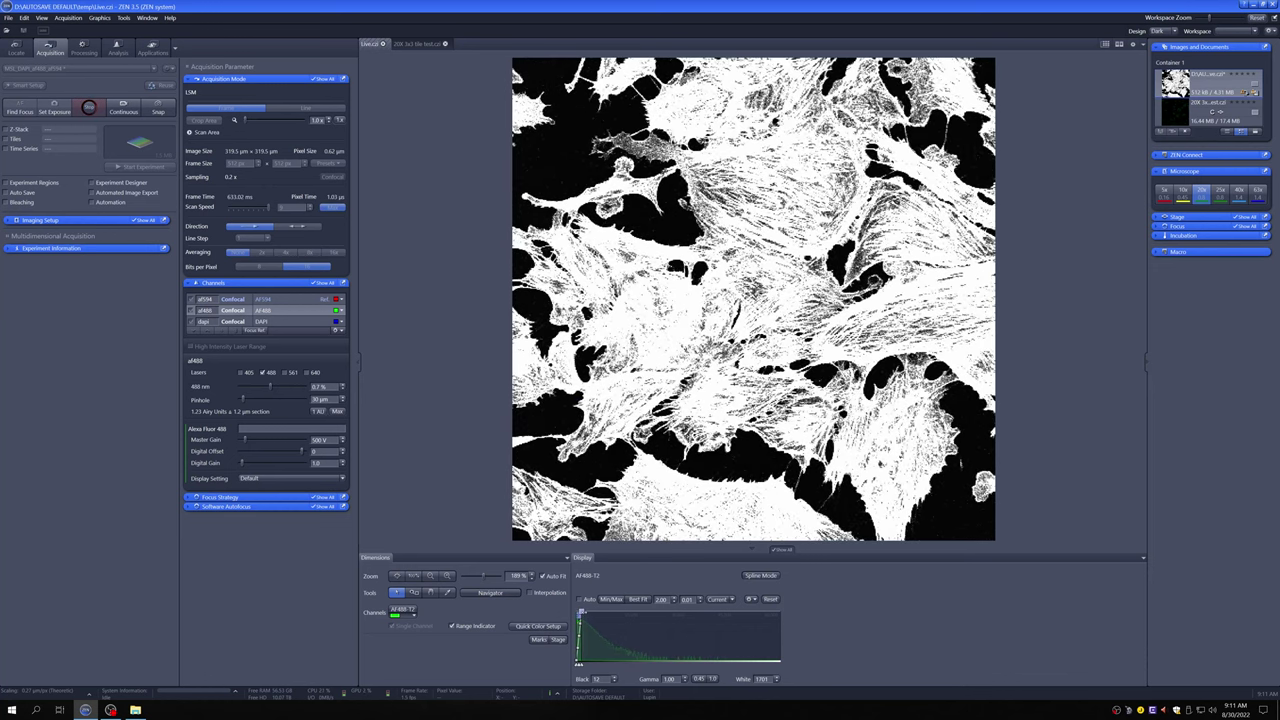
# - Raise the display white point, then reset the AF488 display to the full 0–65535 range
pyautogui.moveTo(580, 612); pyautogui.dragTo(702, 613)
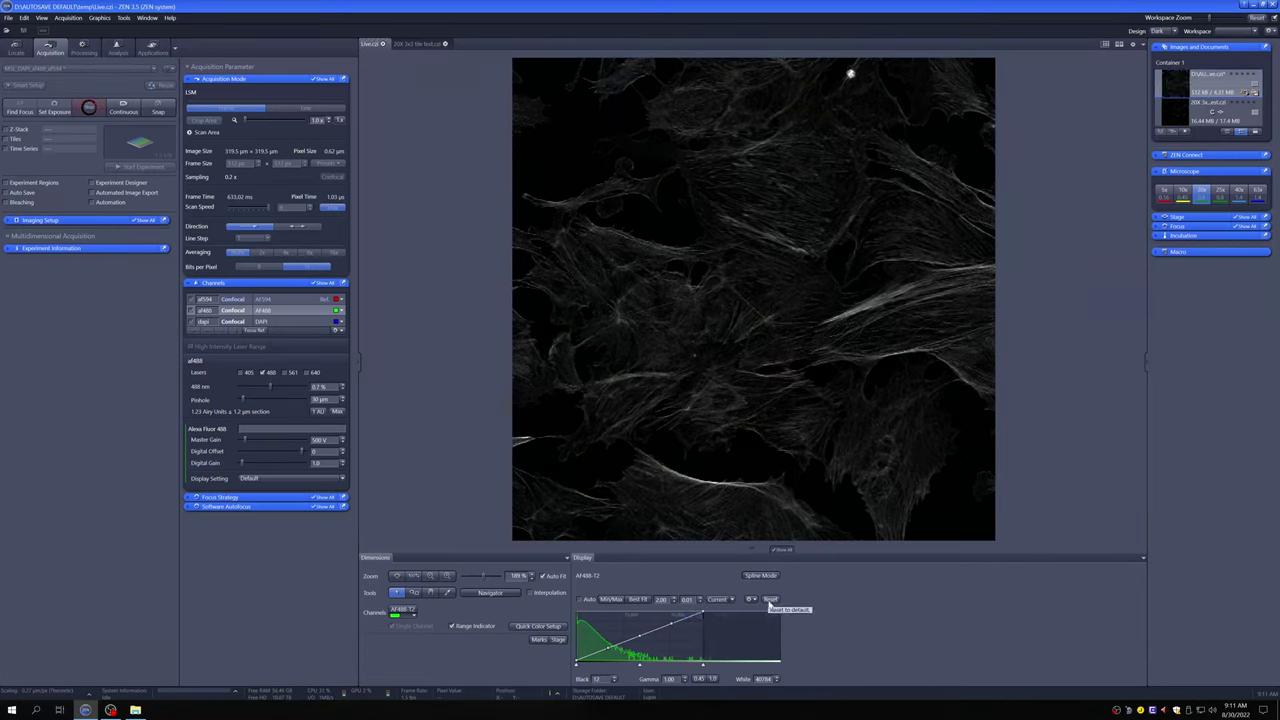
pyautogui.click(770, 599)
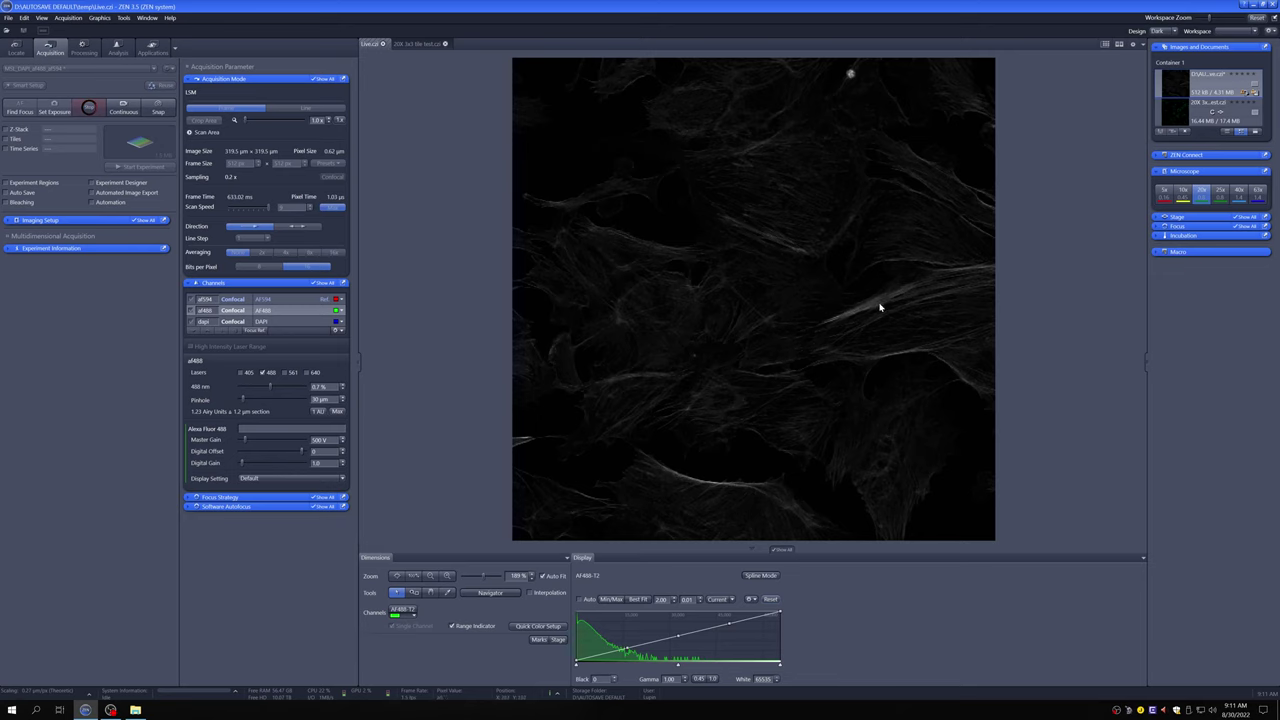
# - Stop the live scan, zoom in to follow a bright AF488 strand, then zoom back out
pyautogui.click(92, 107)
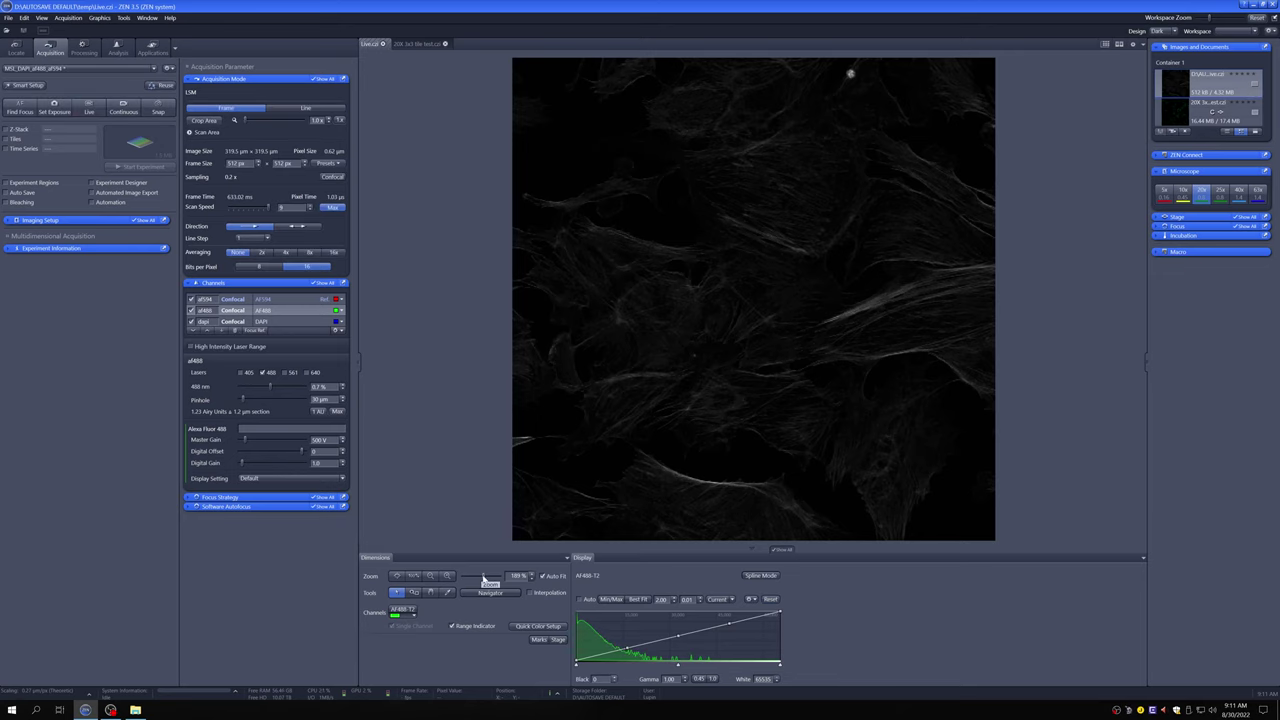
pyautogui.moveTo(484, 578); pyautogui.dragTo(497, 578)
pyautogui.click(430, 592)
pyautogui.moveTo(680, 506); pyautogui.dragTo(473, 268)
pyautogui.moveTo(800, 346); pyautogui.dragTo(743, 380)
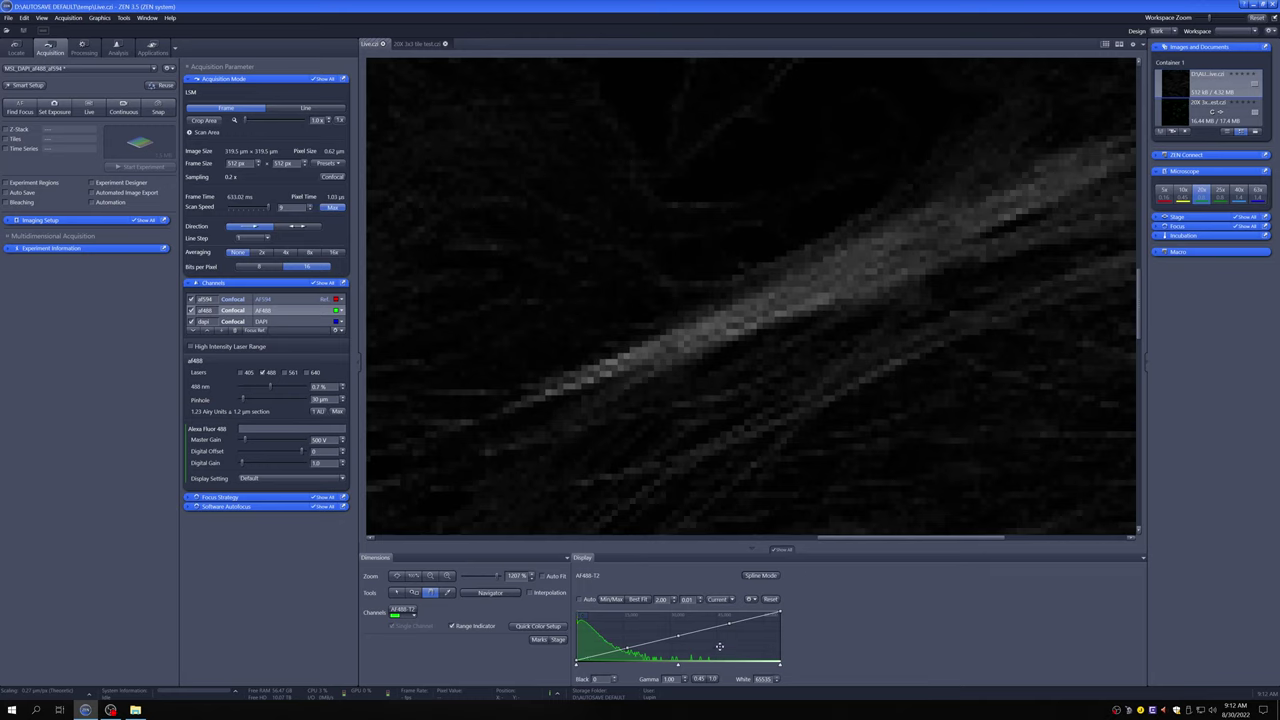
pyautogui.click(398, 578)
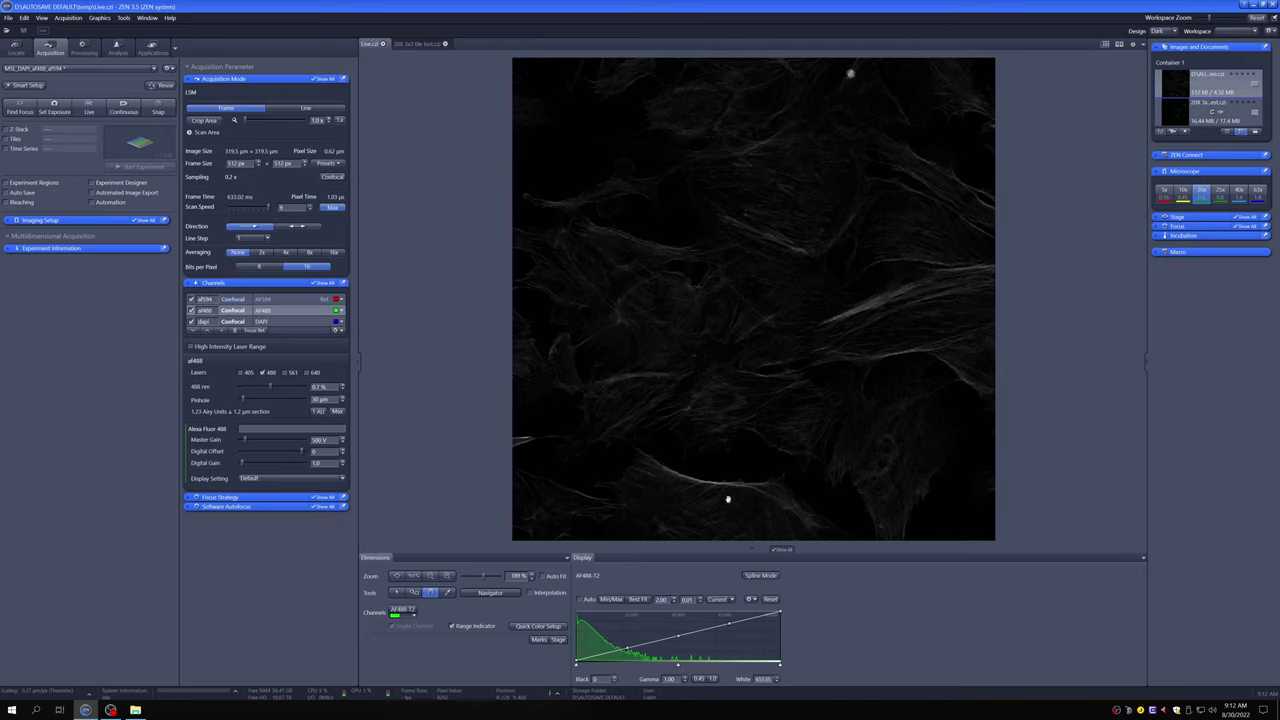
# - Restart the live scan with Range Indicator on and raise the AF488 master gain to about 533 V
pyautogui.click(97, 113)
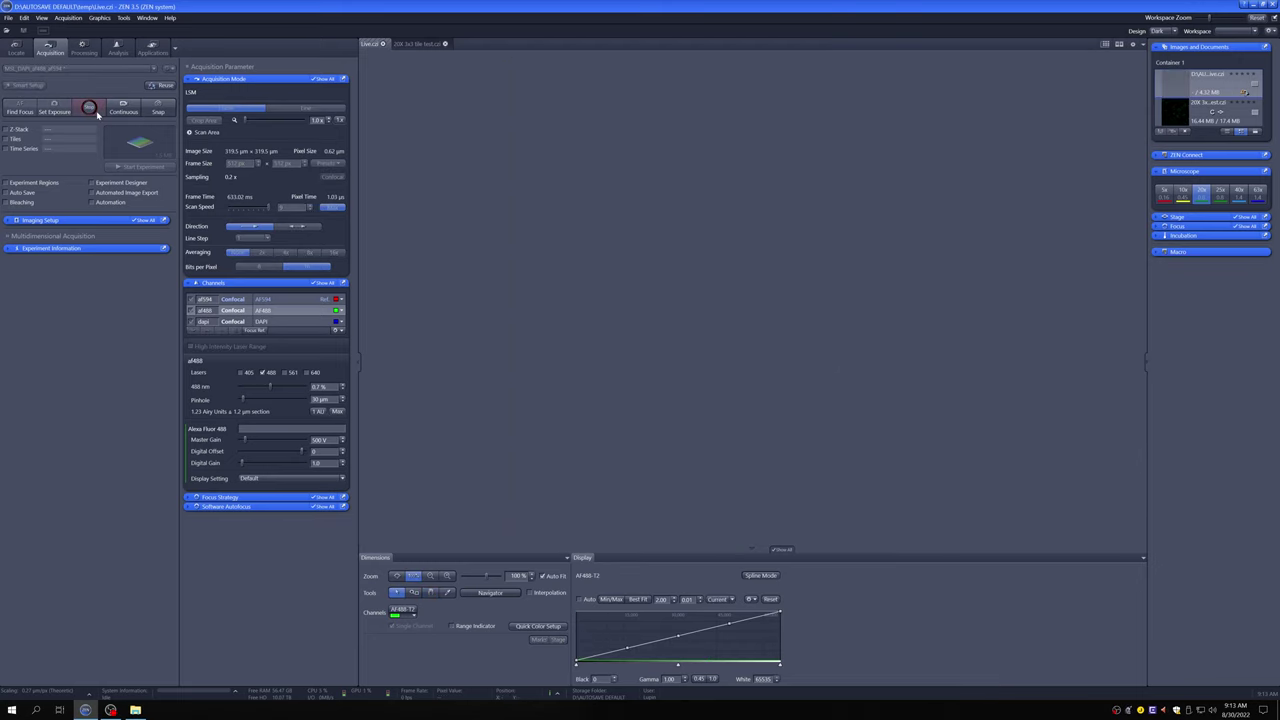
pyautogui.click(452, 625)
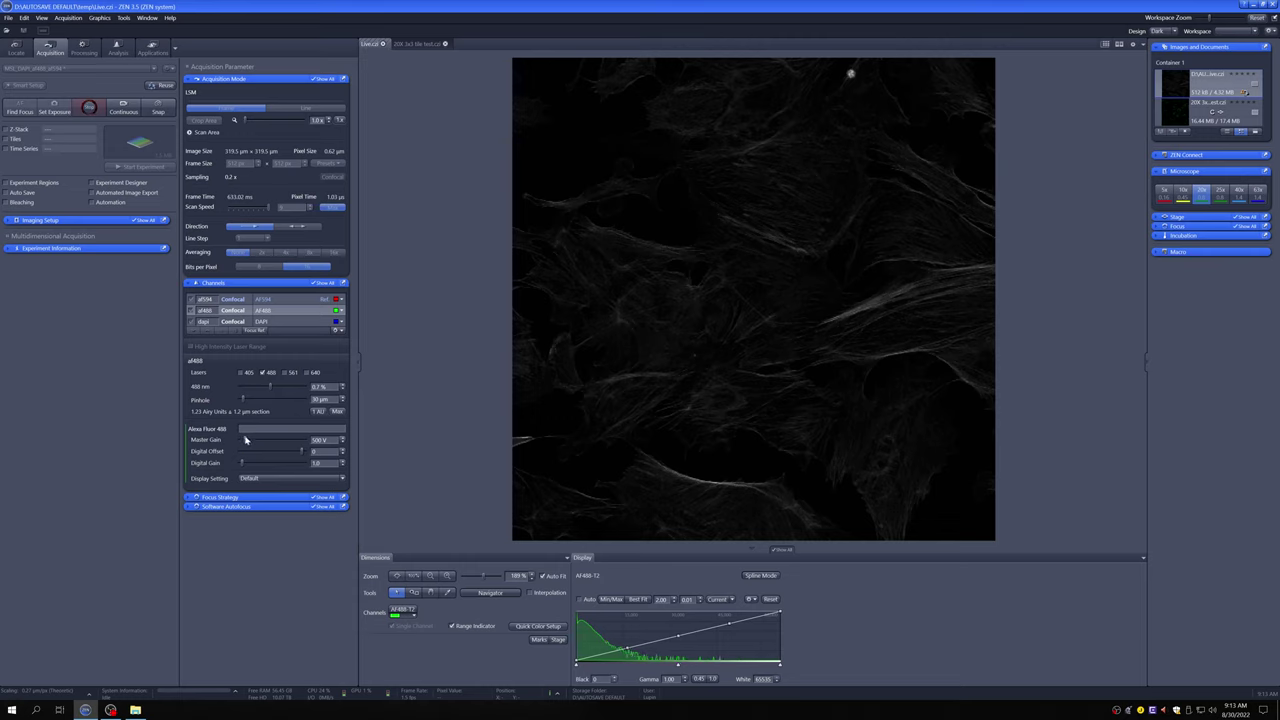
pyautogui.moveTo(245, 440); pyautogui.dragTo(251, 441)
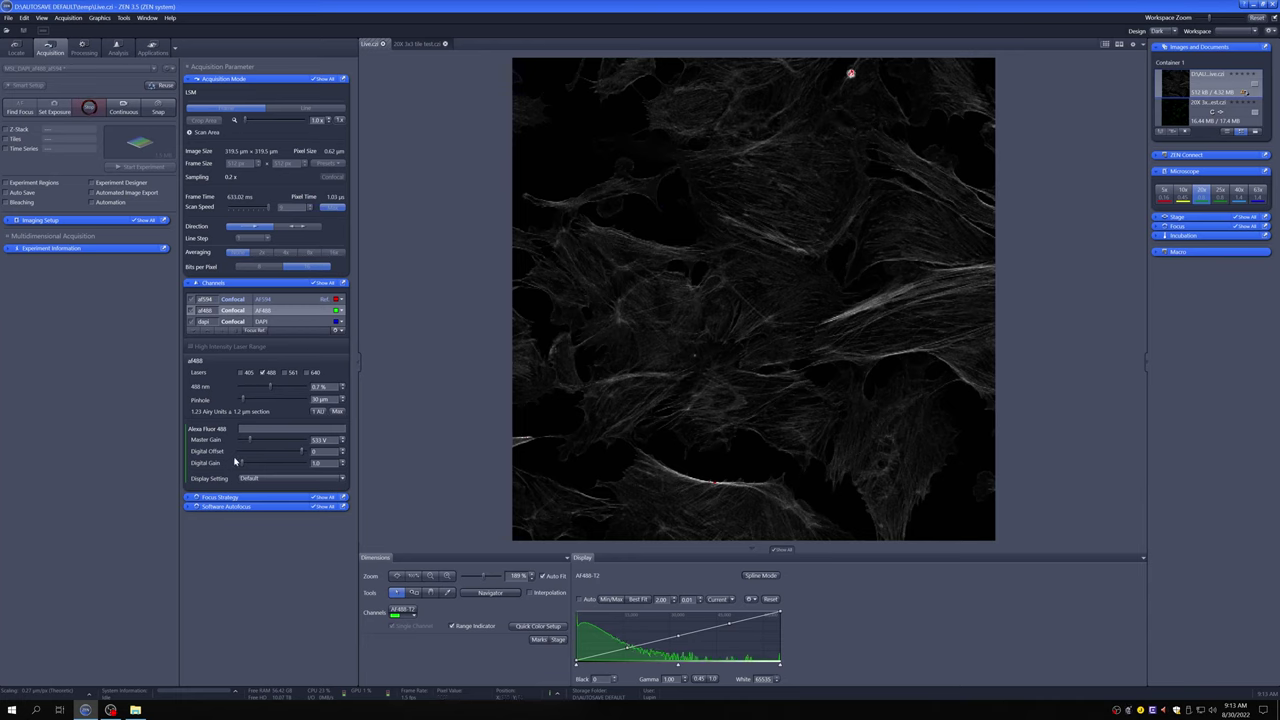
pyautogui.scroll(3, 250, 440)
pyautogui.scroll(-3, 249, 440)
pyautogui.scroll(-1, 249, 440)
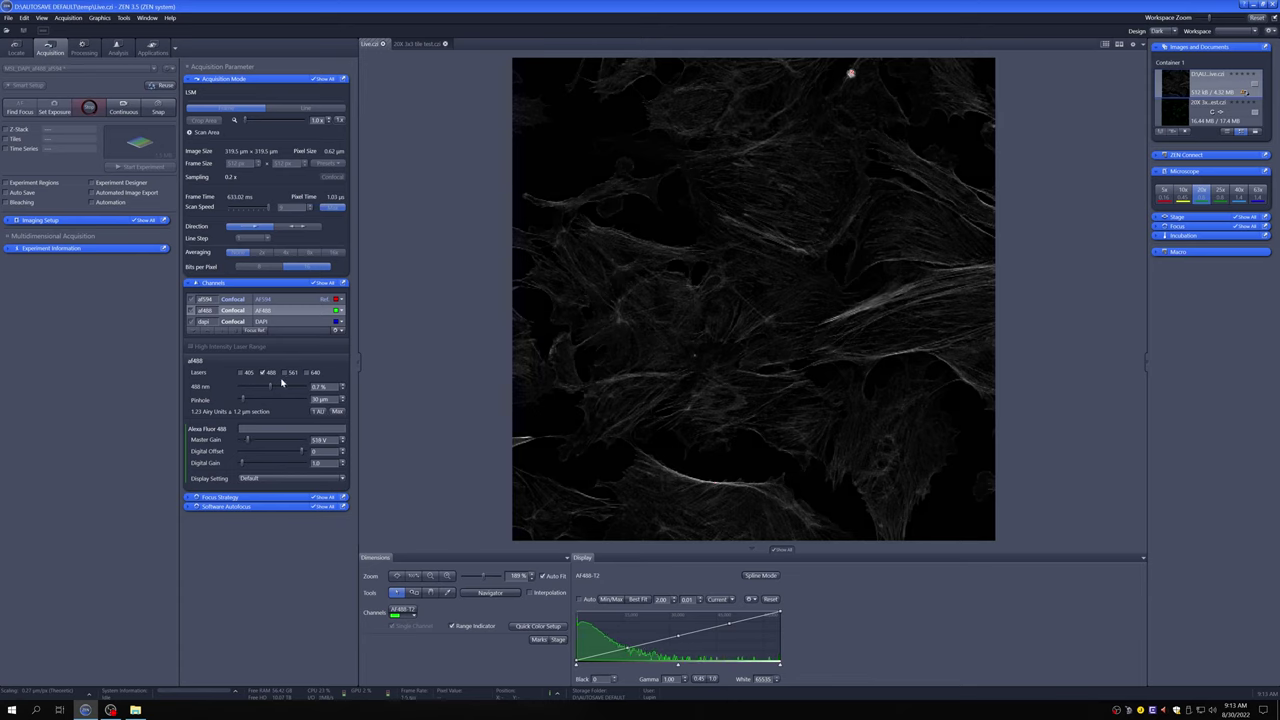
pyautogui.scroll(1, 270, 388)
pyautogui.moveTo(270, 388); pyautogui.dragTo(278, 388)
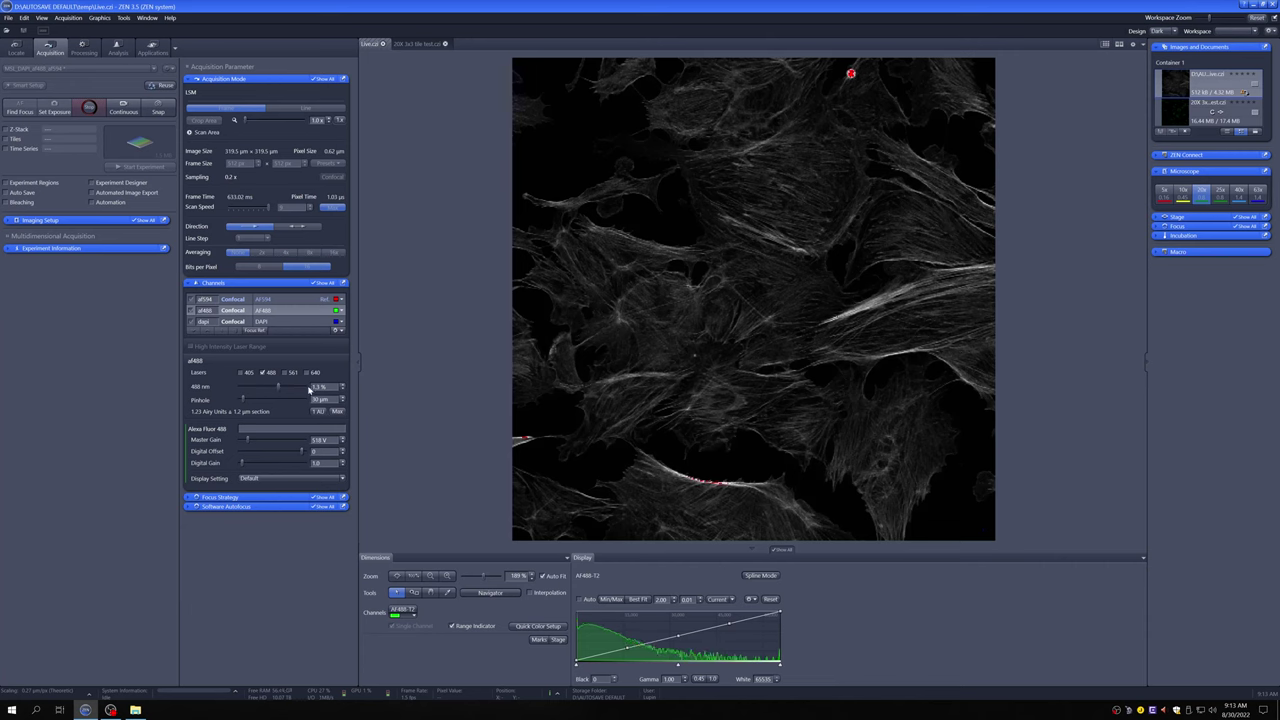
pyautogui.scroll(-5, 313, 385)
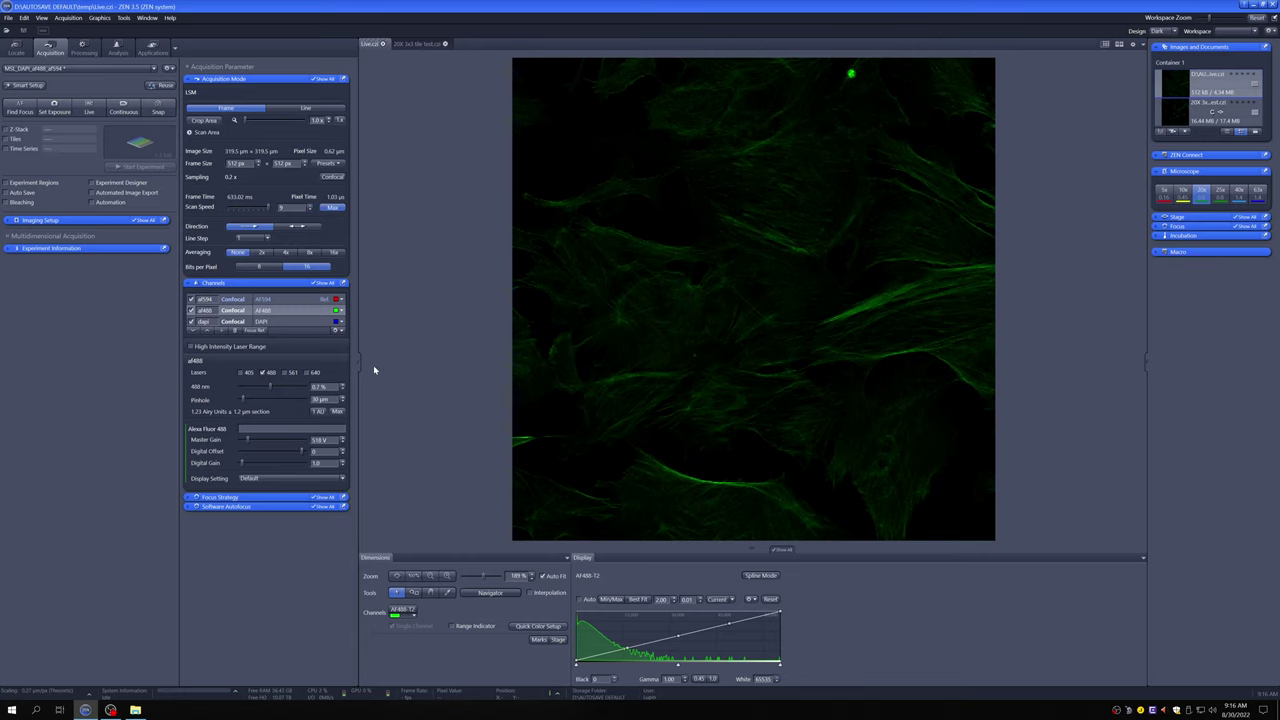
# - Run a continuous live AF488 scan shown in greyscale with Range Indicator saturation highlighting
pyautogui.click(96, 114)
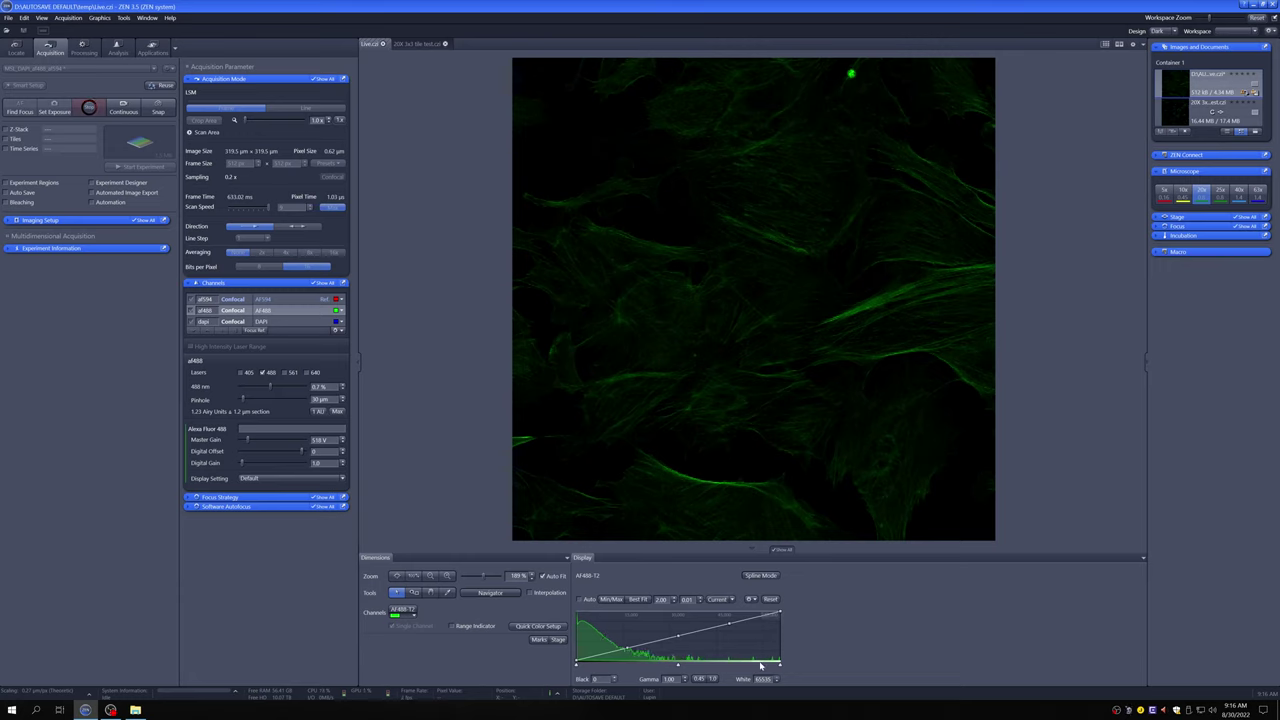
pyautogui.click(480, 628)
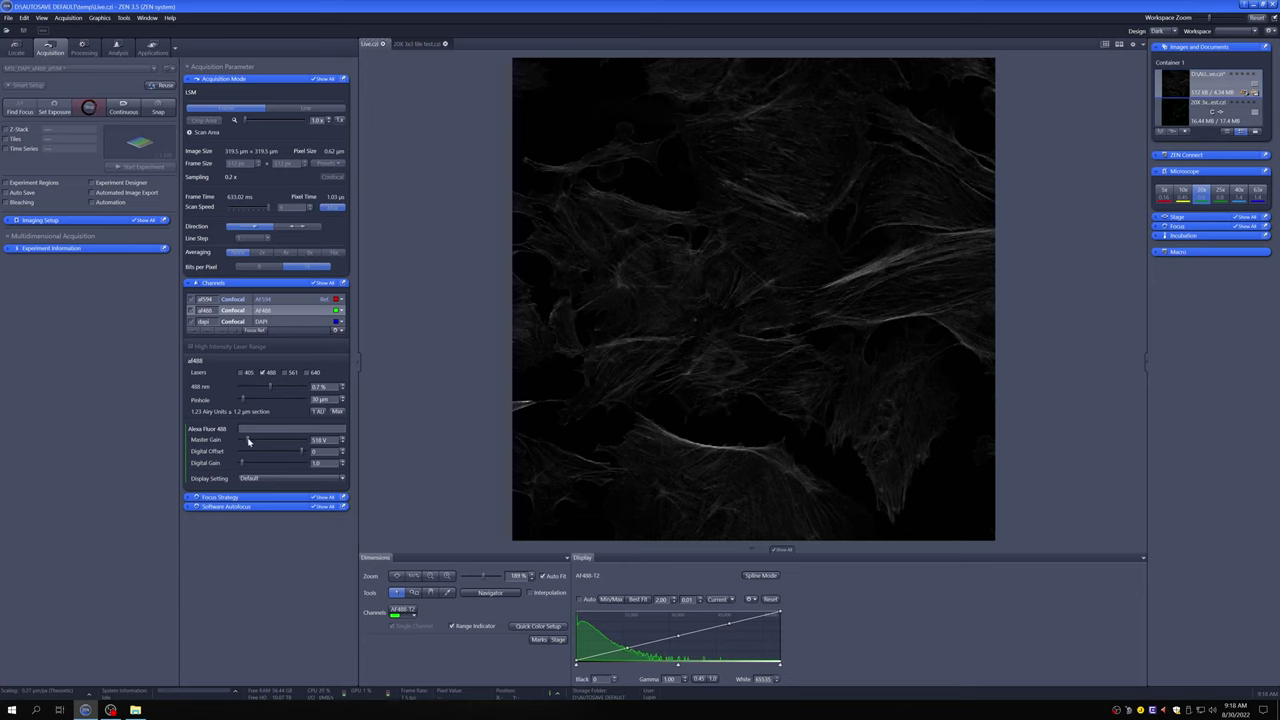
# - Nudge the AF488 master gain down from 516 V to 507 V
pyautogui.moveTo(249, 440); pyautogui.dragTo(247, 441)
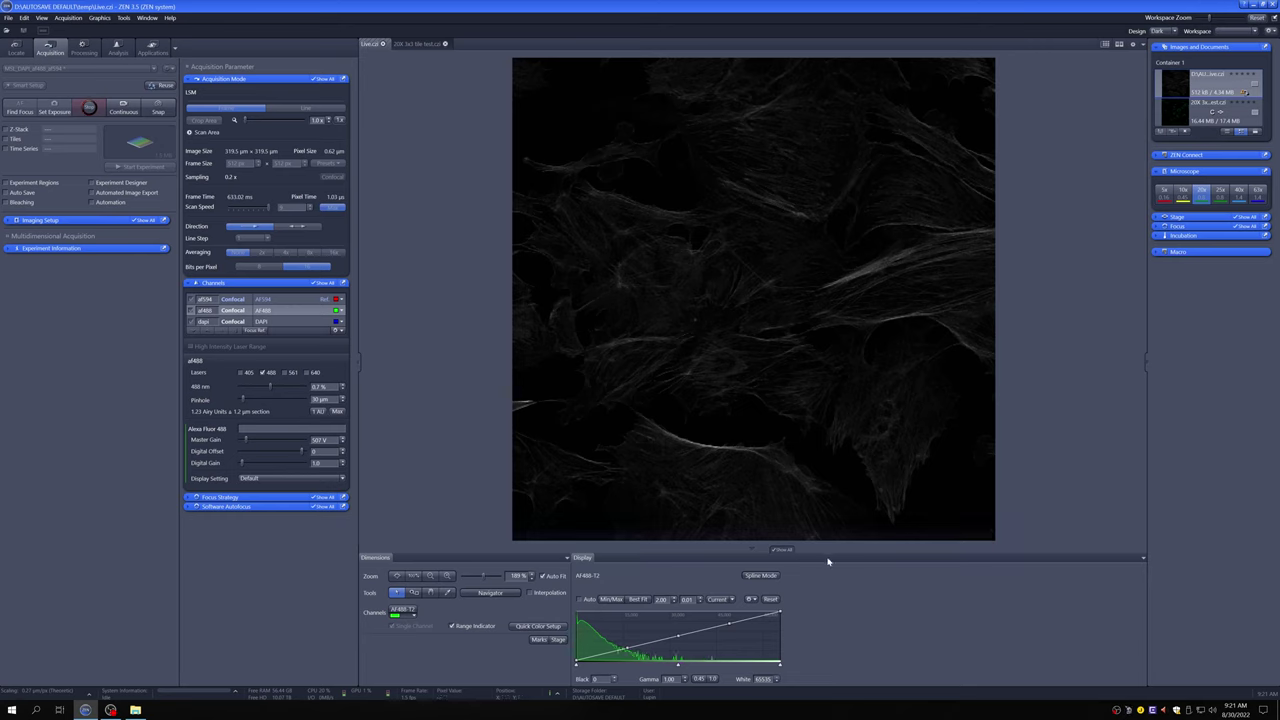
# - Drag the histogram White point down to about 31350 to brighten the actin display
pyautogui.moveTo(779, 612)
pyautogui.moveTo(780, 611); pyautogui.dragTo(768, 611)
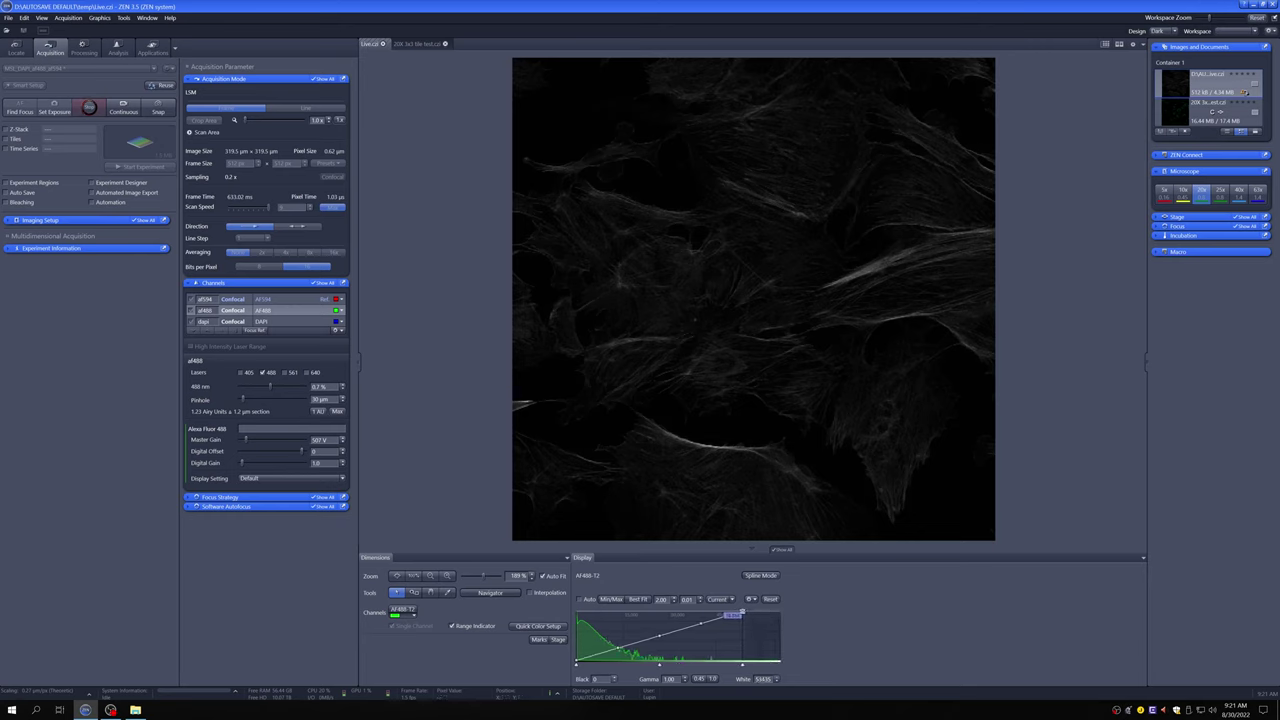
pyautogui.moveTo(741, 613); pyautogui.dragTo(675, 613)
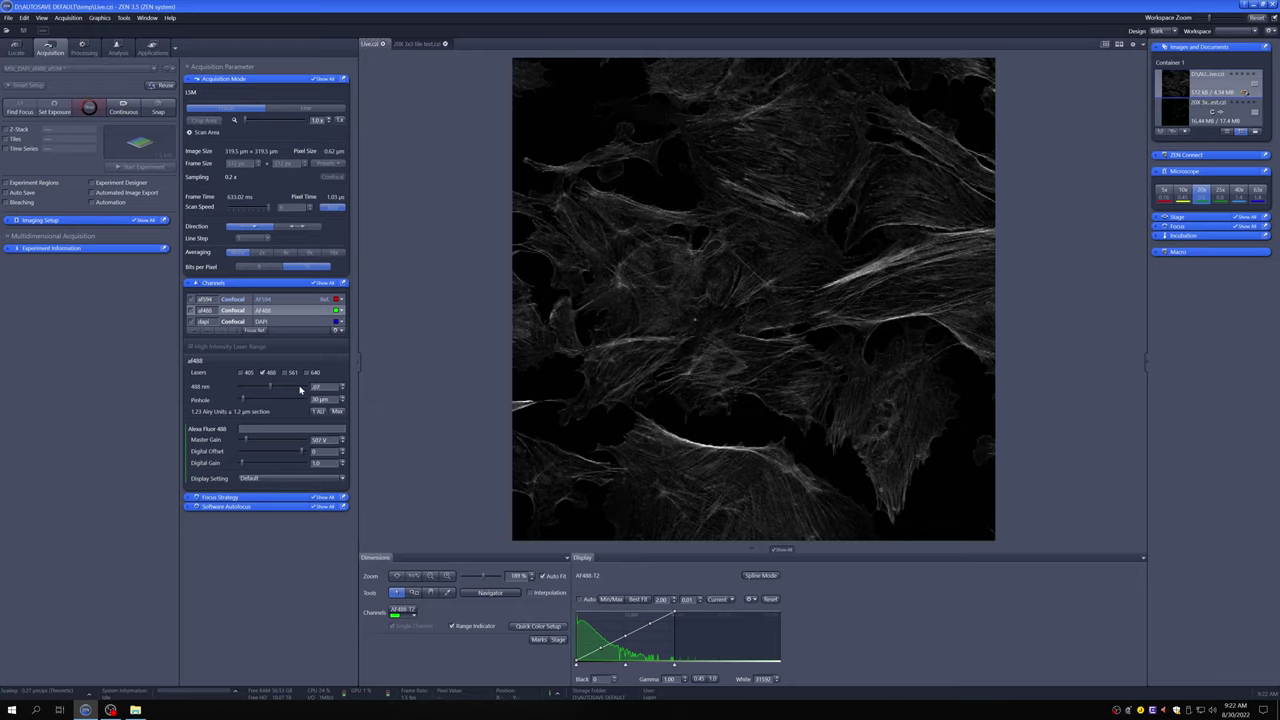
# - Reduce the 488 nm laser to about 0.07% and set the AF488 master gain to 670 V
pyautogui.press('Return')
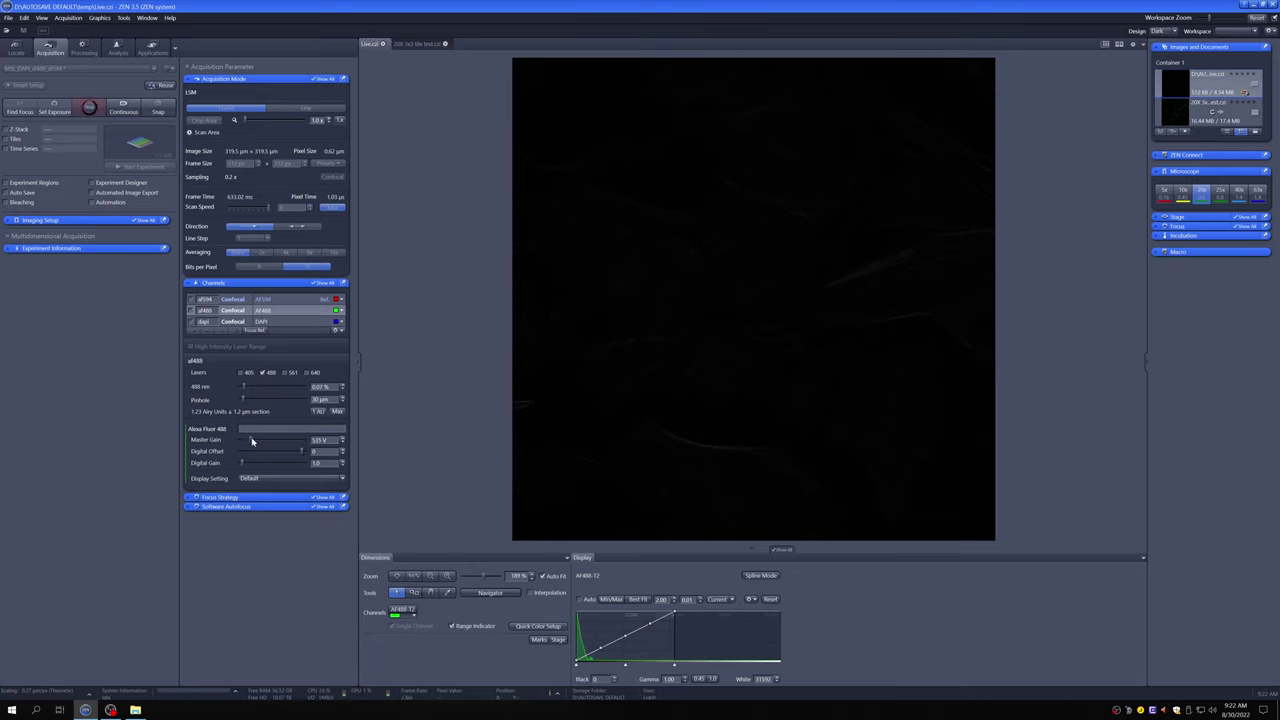
pyautogui.moveTo(251, 441); pyautogui.dragTo(276, 441)
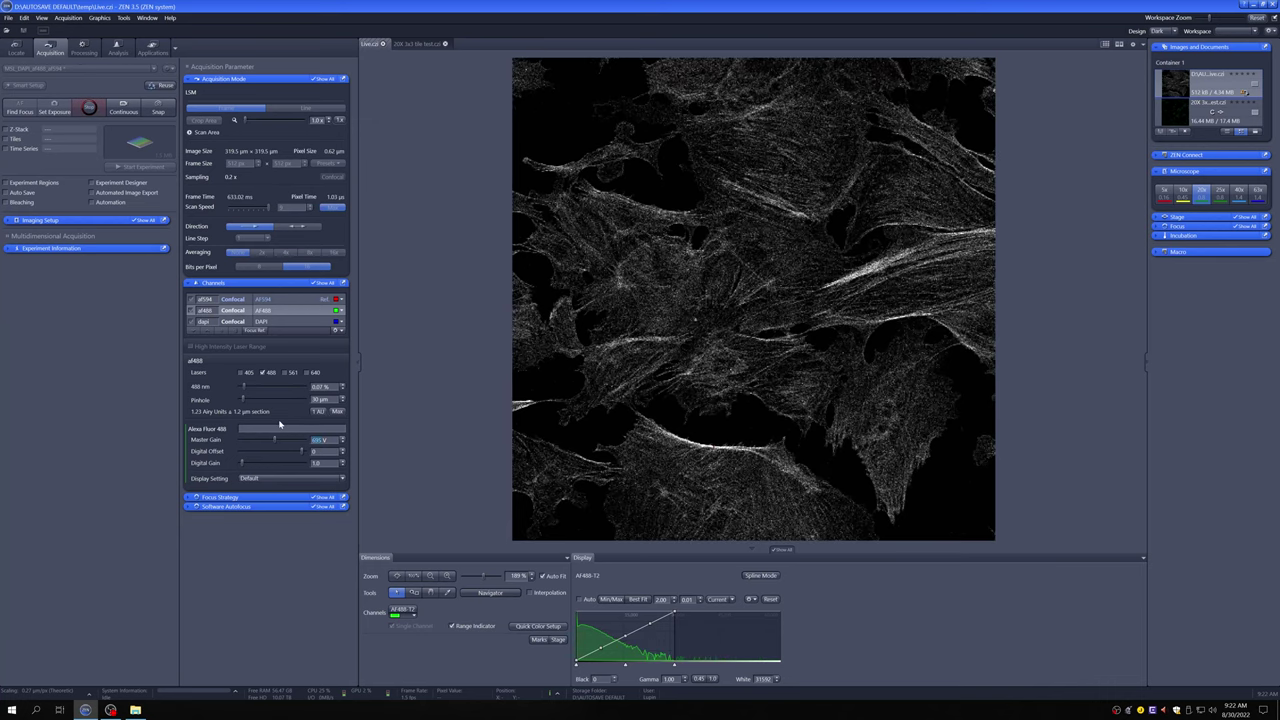
pyautogui.write('670')
pyautogui.press('Return')
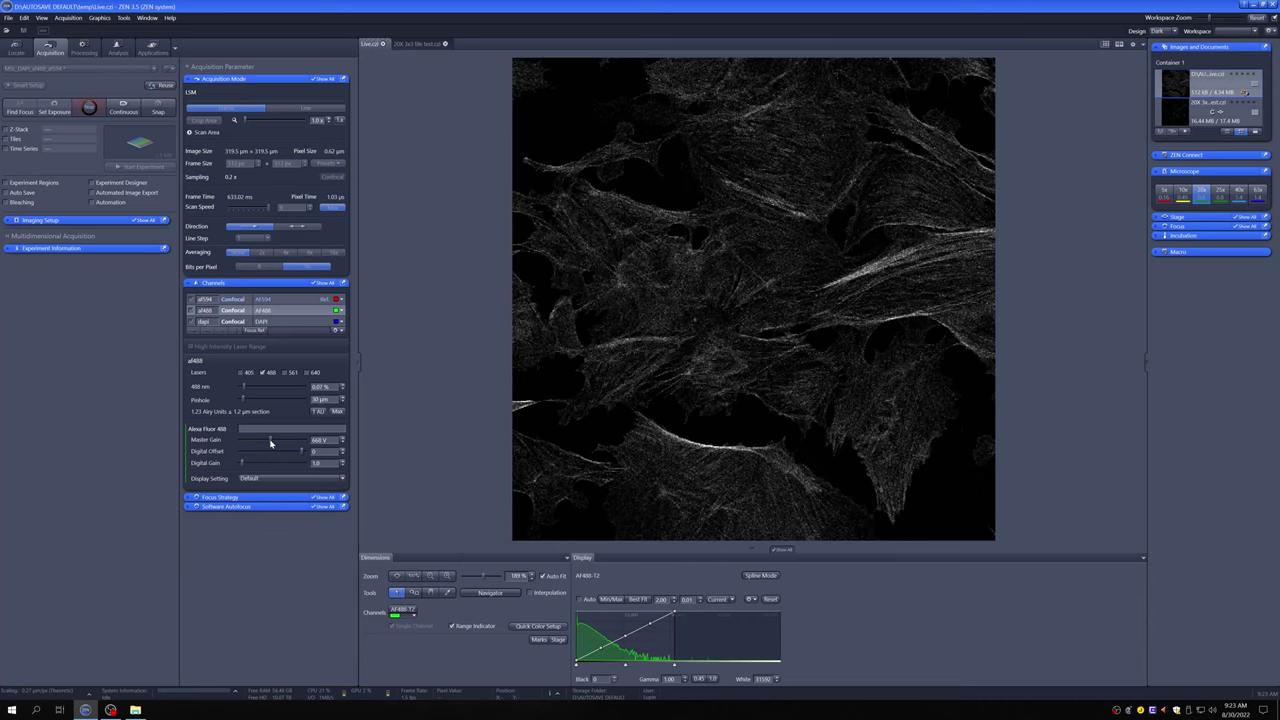
# - Drag the AF488 master gain slider down to roughly 585 V
pyautogui.moveTo(270, 443); pyautogui.dragTo(260, 443)
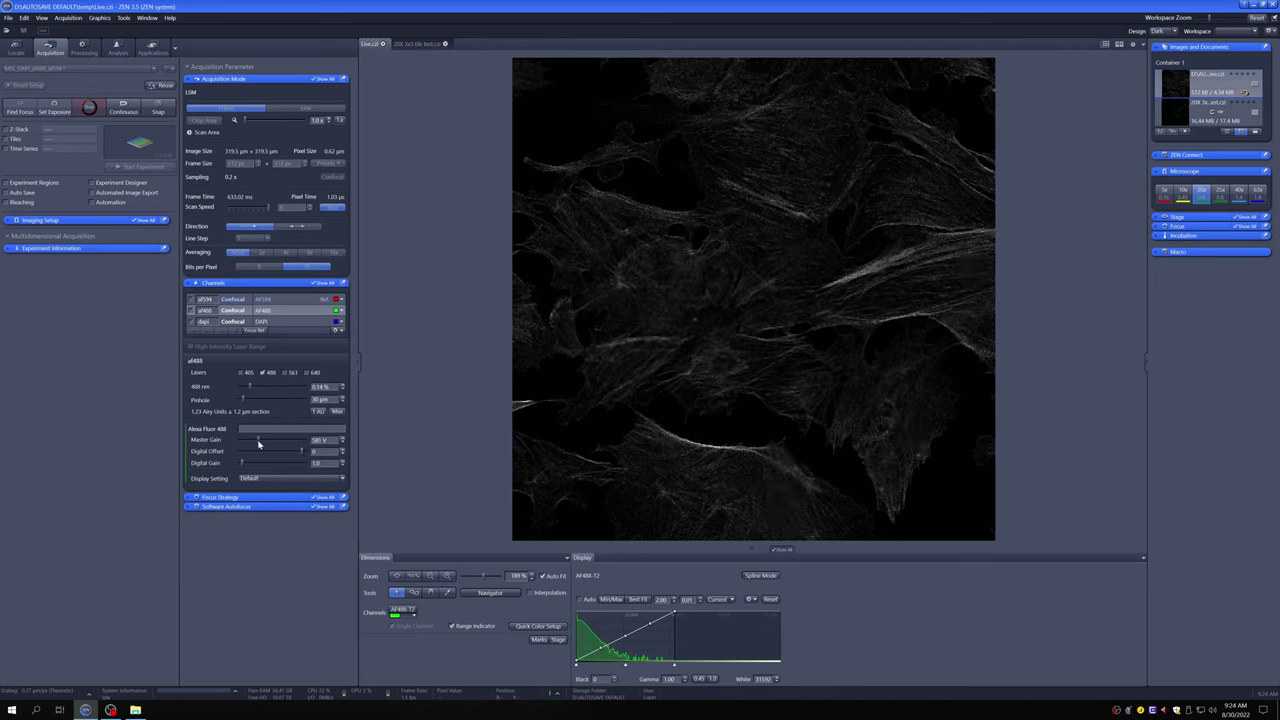
# - Keep AF488 master gain near 558 V and step the 488 nm laser up to about 0.28%
pyautogui.moveTo(257, 444); pyautogui.dragTo(255, 444)
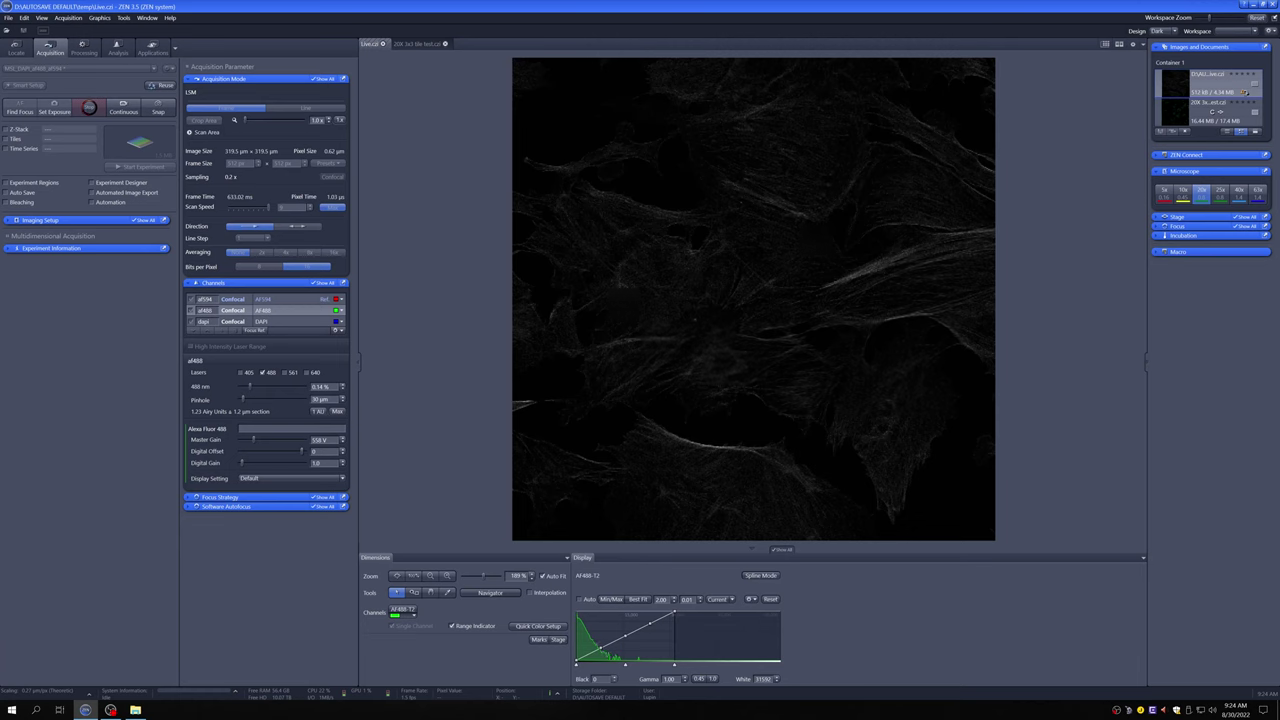
pyautogui.press('Up')
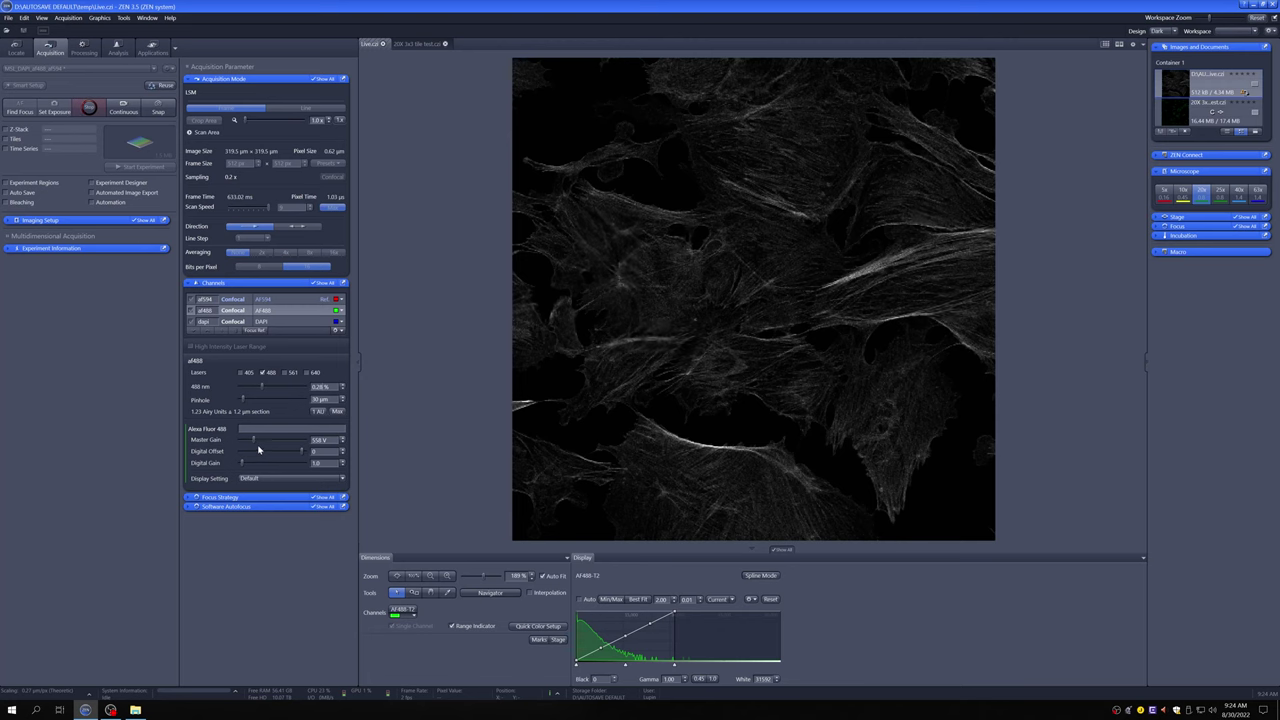
# - Lower the AF488 master gain toward 510 V to darken the actin image
pyautogui.moveTo(255, 445); pyautogui.dragTo(250, 445)
# - Enable the Range Indicator to highlight saturated and empty pixels in the AF488 image
pyautogui.click(451, 625)
pyautogui.click(190, 347)
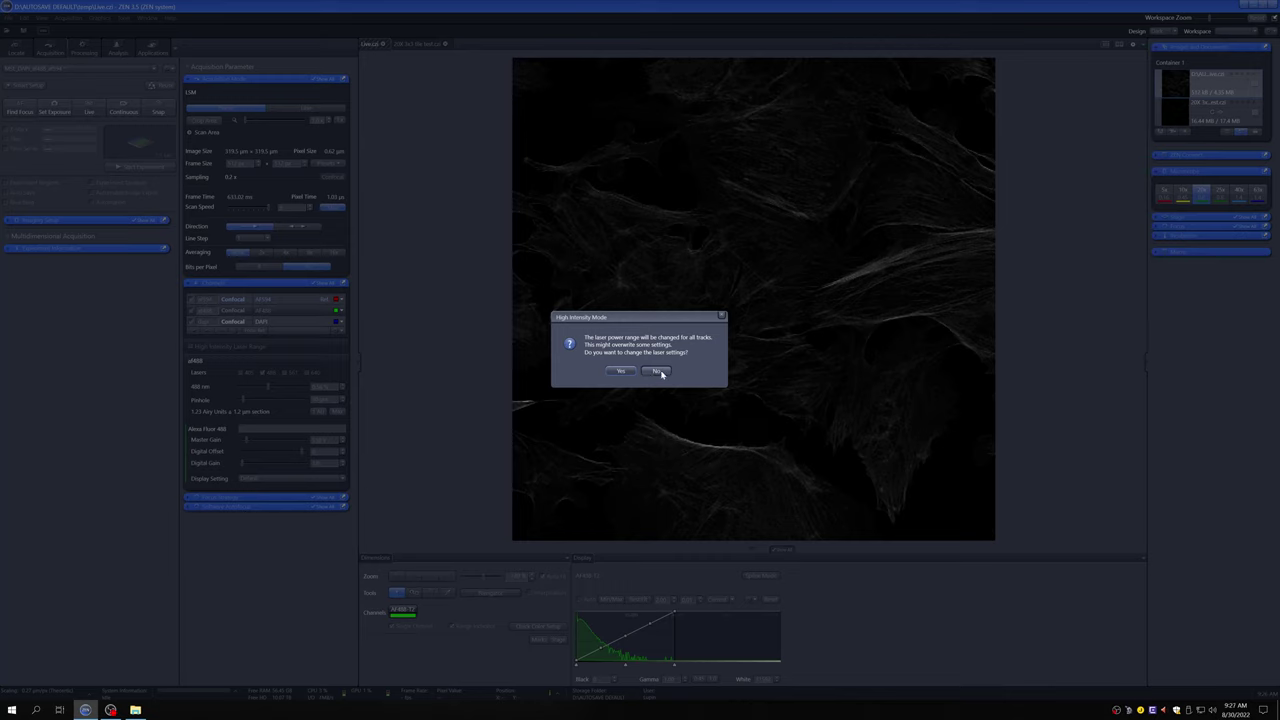
pyautogui.click(658, 372)
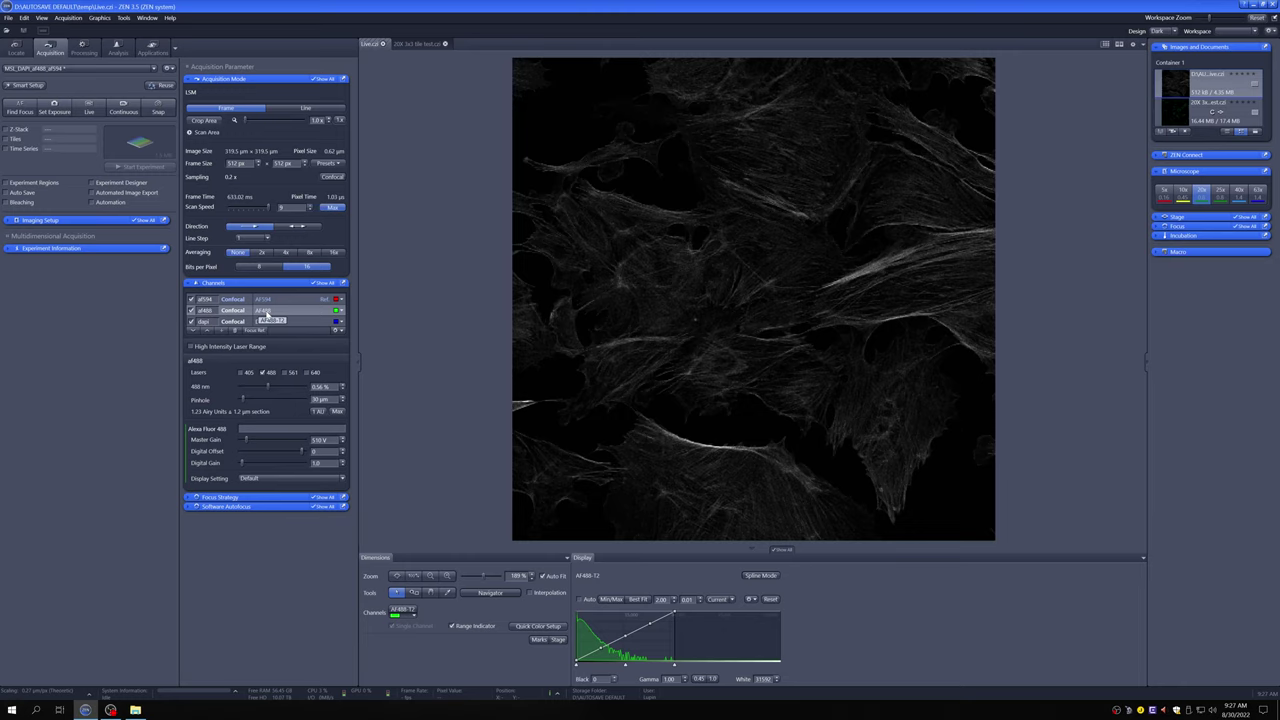
# - Start the Live scan and select the af594 channel to show its 561 nm settings
pyautogui.click(99, 116)
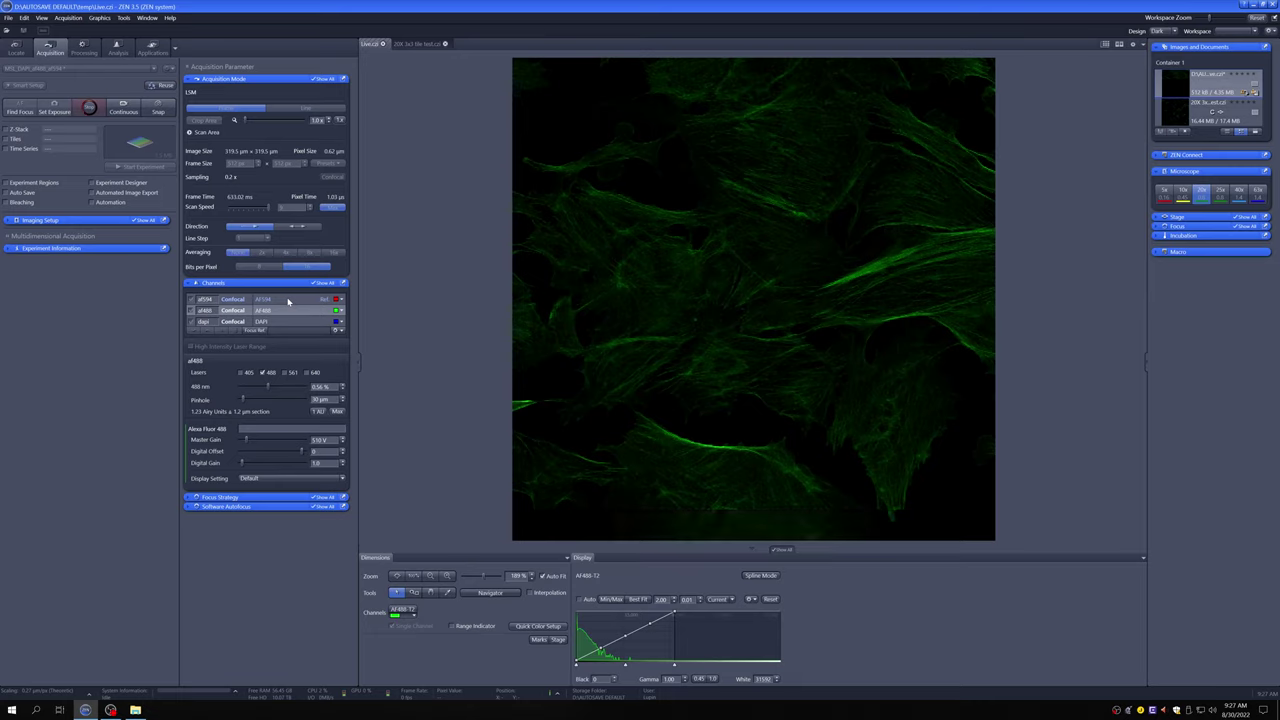
pyautogui.click(288, 300)
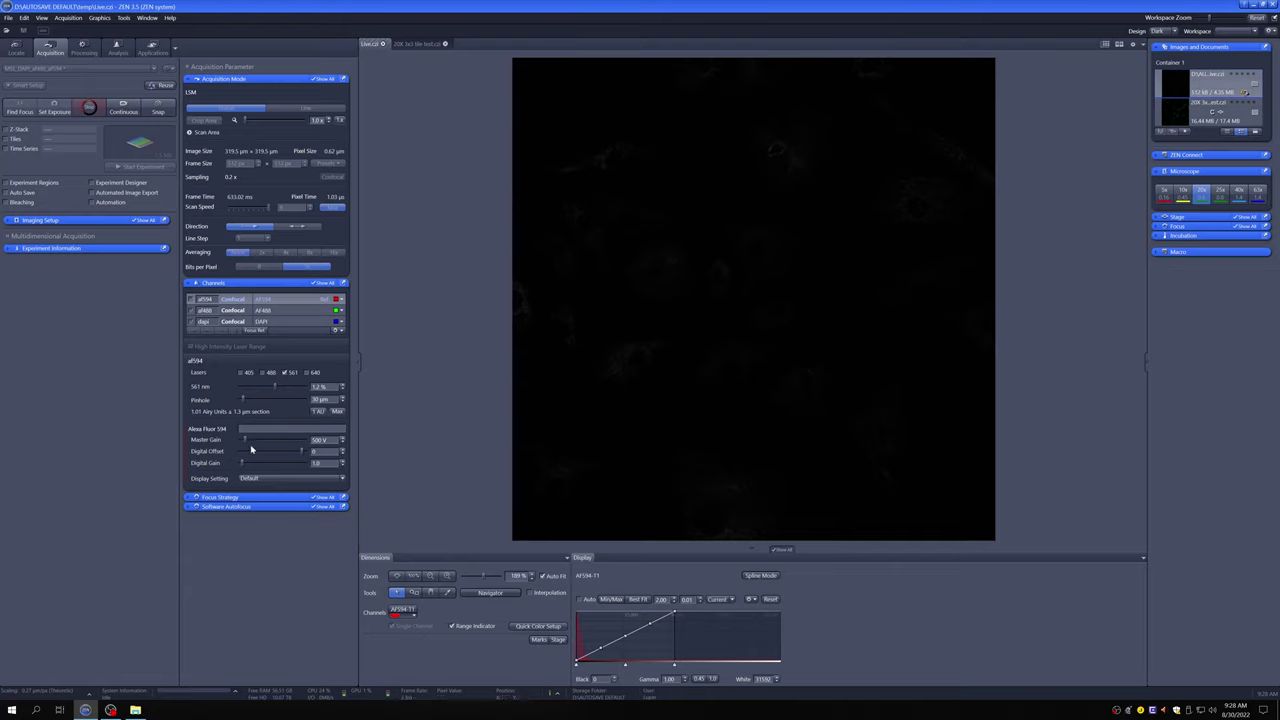
# - Raise the AF594 master gain from 500 V, then settle it near 629 V without saturation
pyautogui.moveTo(247, 444); pyautogui.dragTo(277, 443)
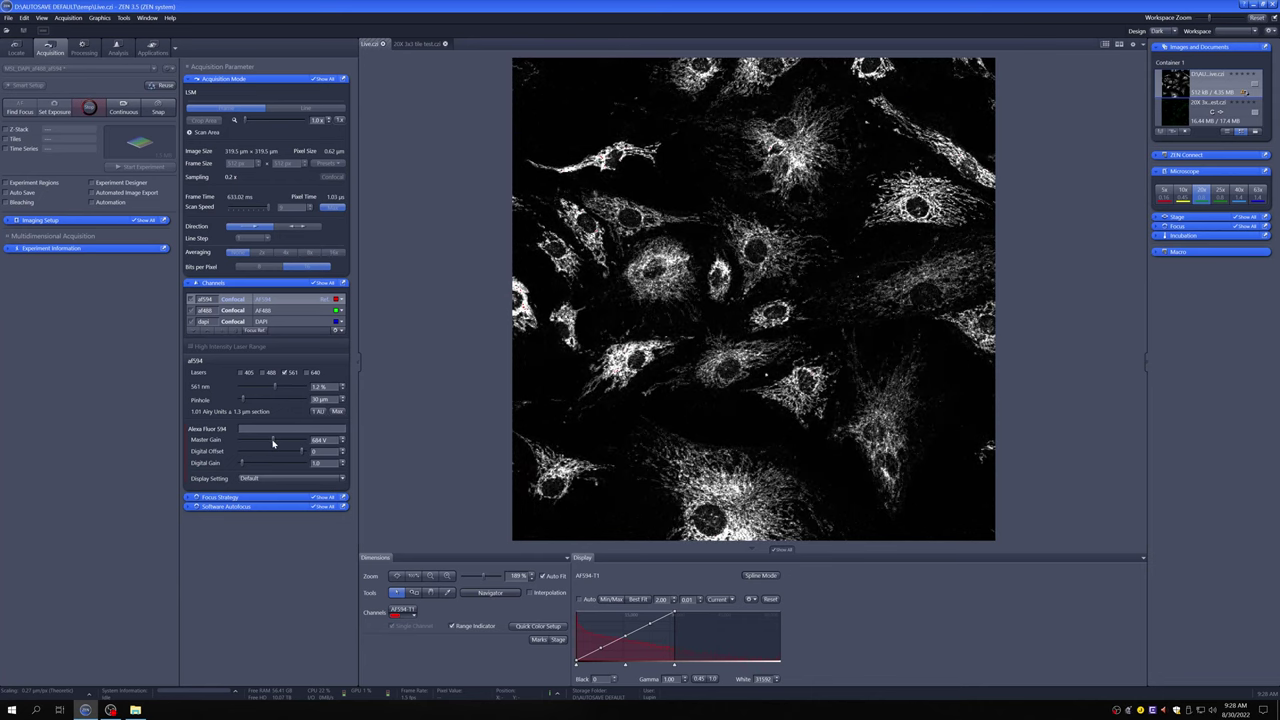
pyautogui.moveTo(273, 443); pyautogui.dragTo(264, 443)
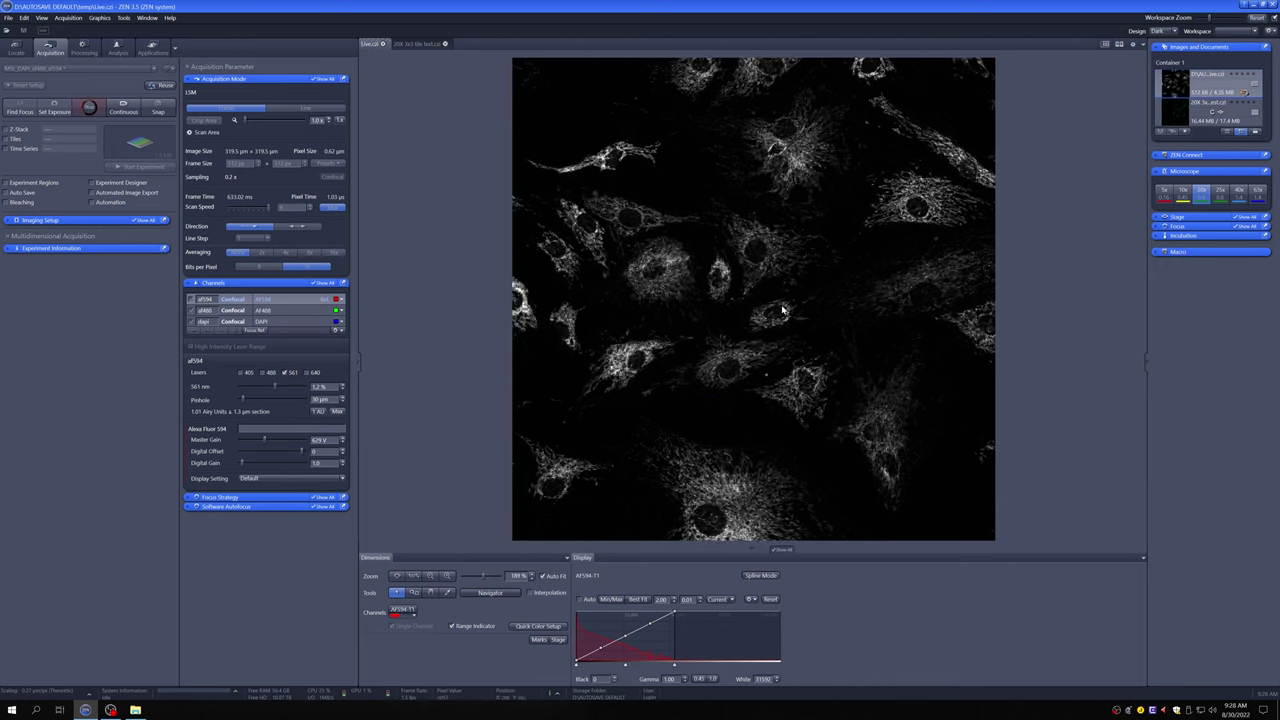
# - Set the 561 nm laser to 0.12% and raise AF594 master gain to about 780 V
pyautogui.click(342, 386)
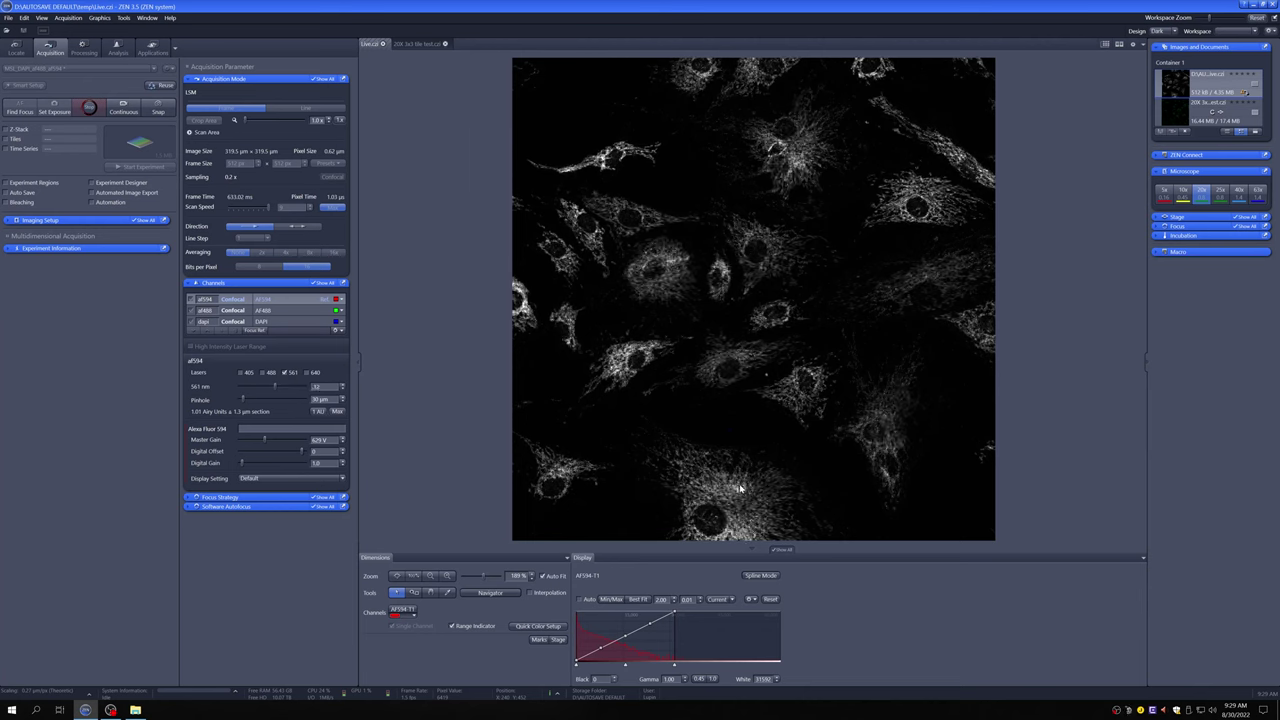
pyautogui.press('Return')
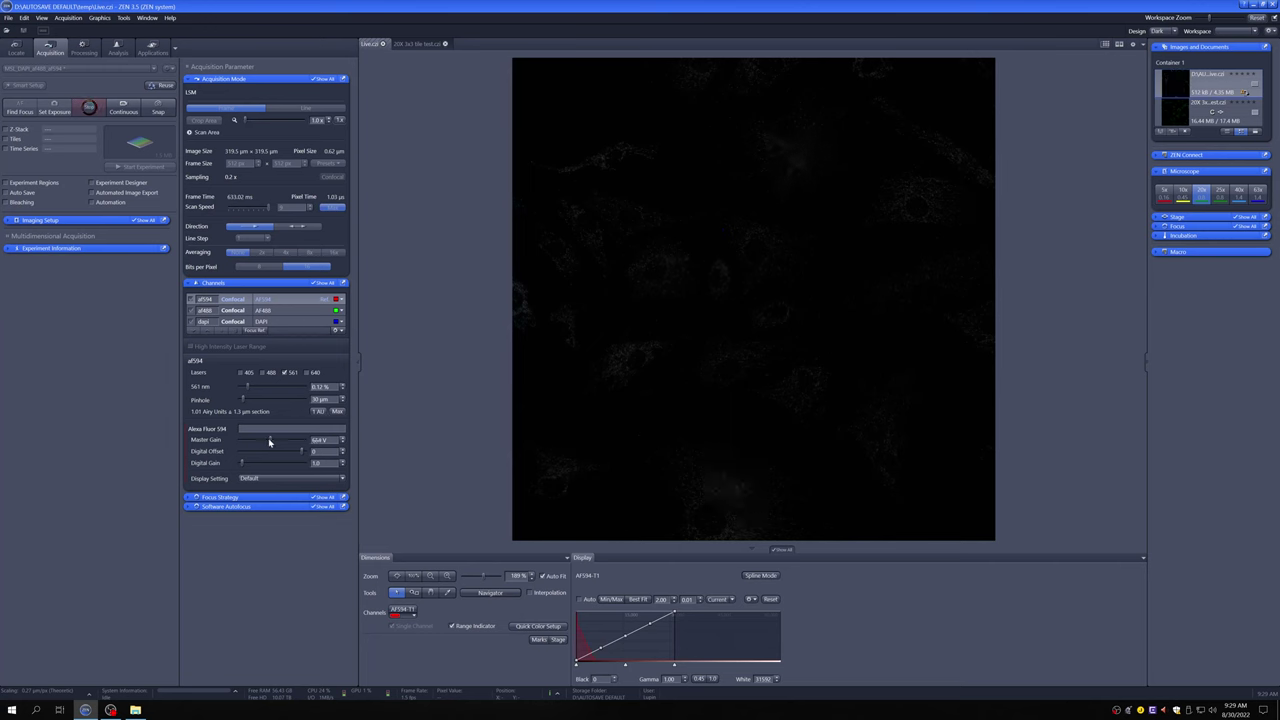
pyautogui.moveTo(269, 441); pyautogui.dragTo(286, 443)
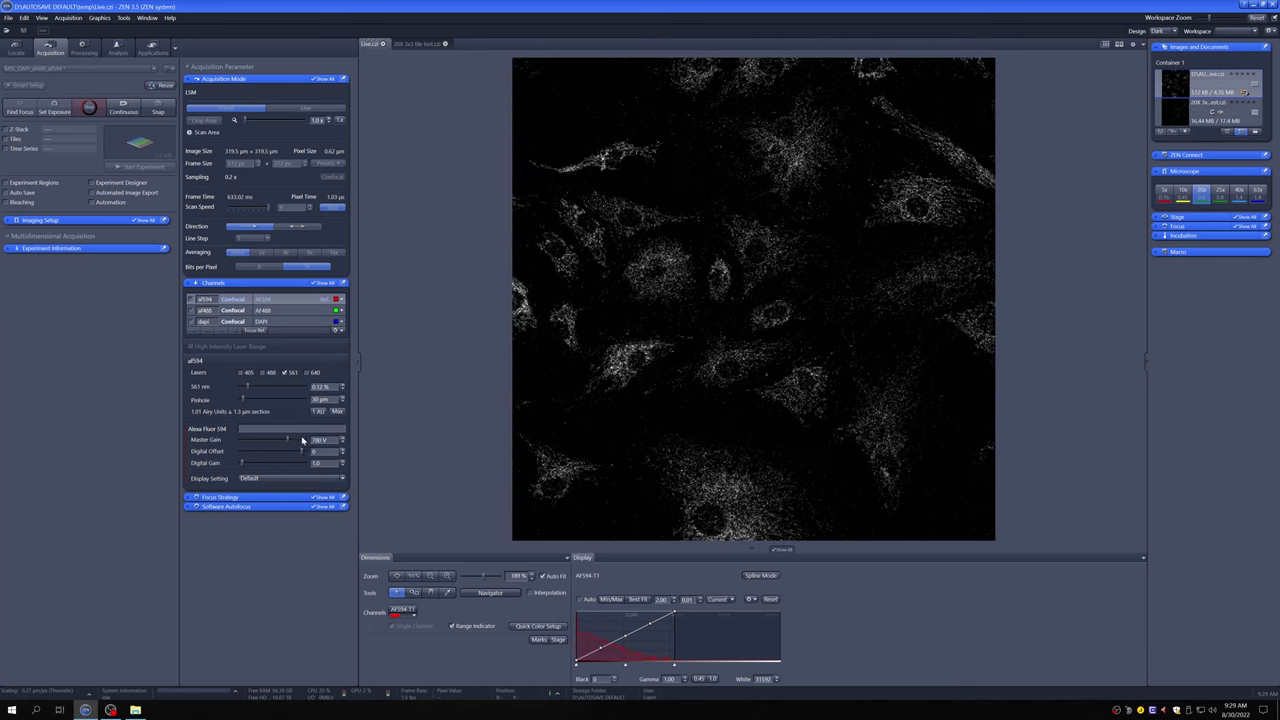
# - Trim AF594 master gain to about 675 V and step the 561 nm laser up to about 0.46%
pyautogui.moveTo(289, 441); pyautogui.dragTo(279, 440)
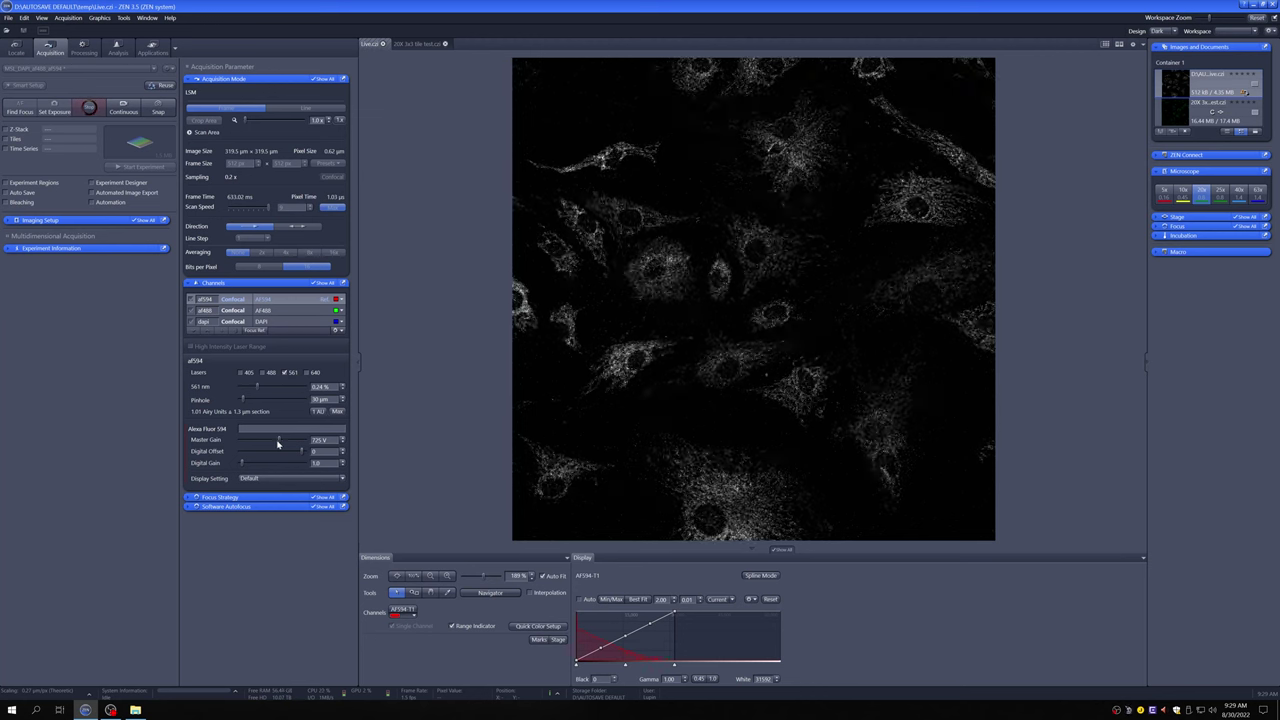
pyautogui.moveTo(278, 444); pyautogui.dragTo(272, 443)
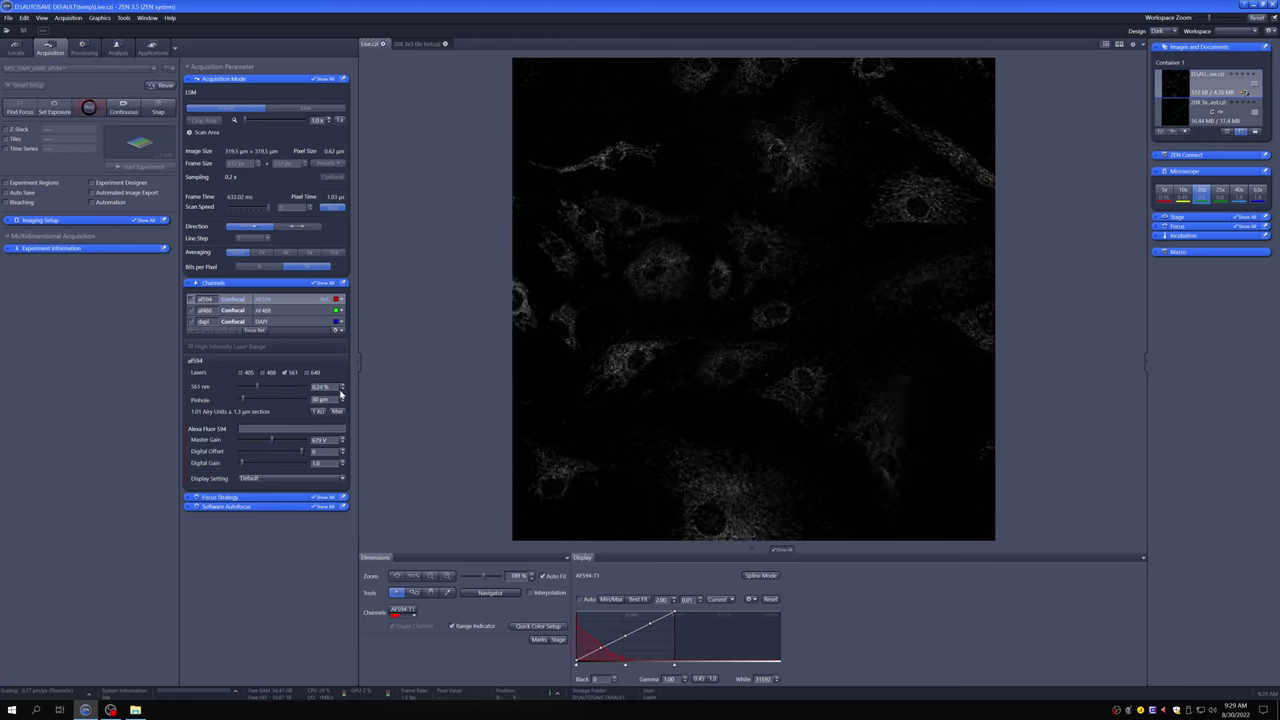
pyautogui.click(340, 393)
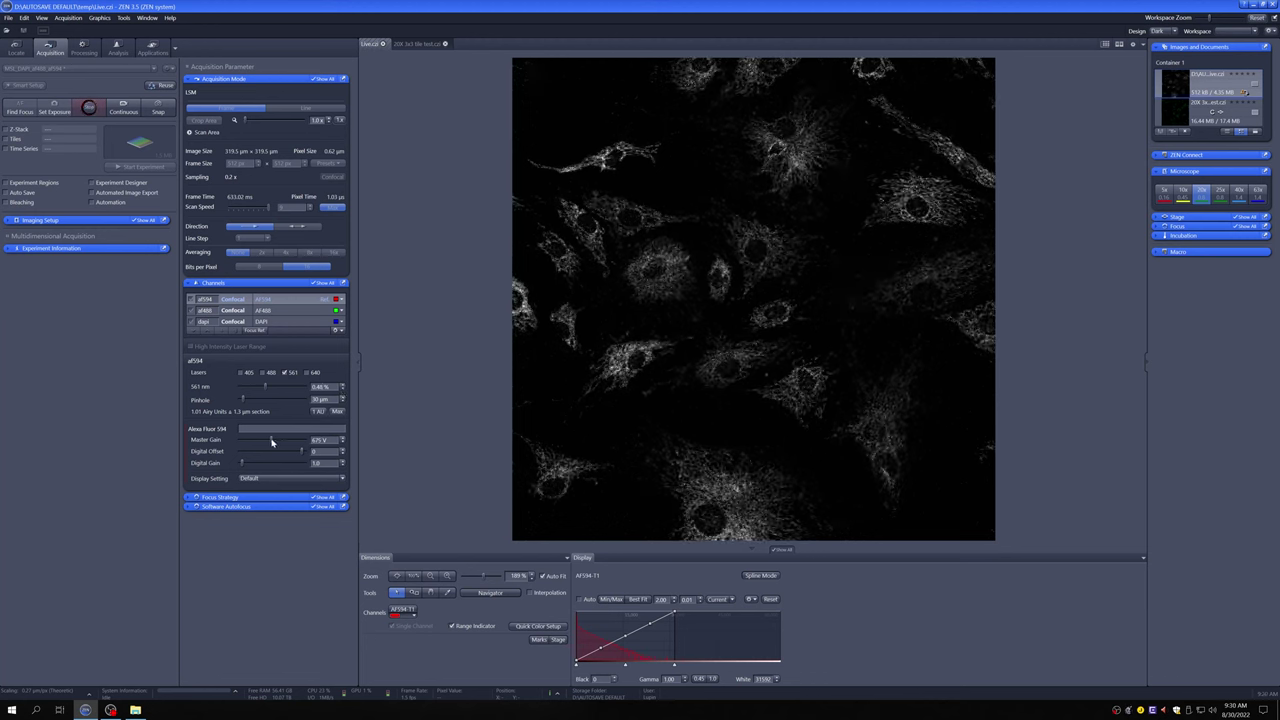
# - Lower the AF594 master gain in small steps down to about 553 V
pyautogui.moveTo(271, 442); pyautogui.dragTo(265, 441)
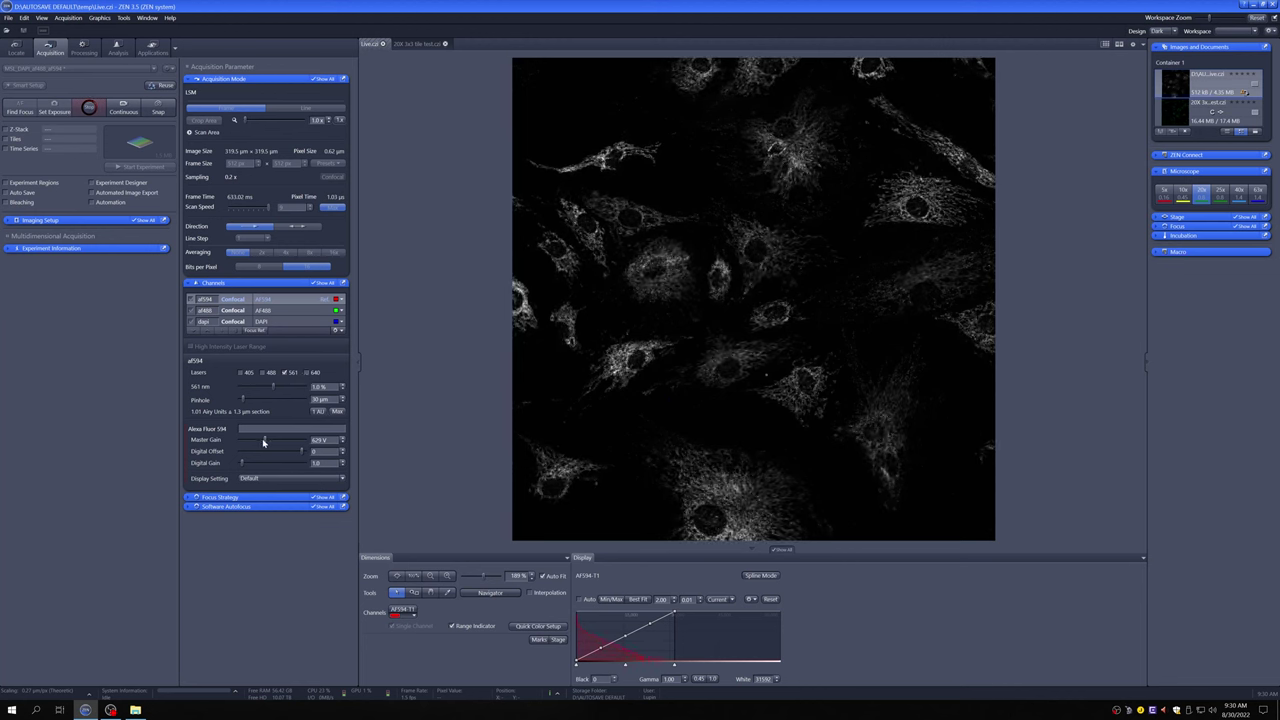
pyautogui.moveTo(265, 440); pyautogui.dragTo(258, 442)
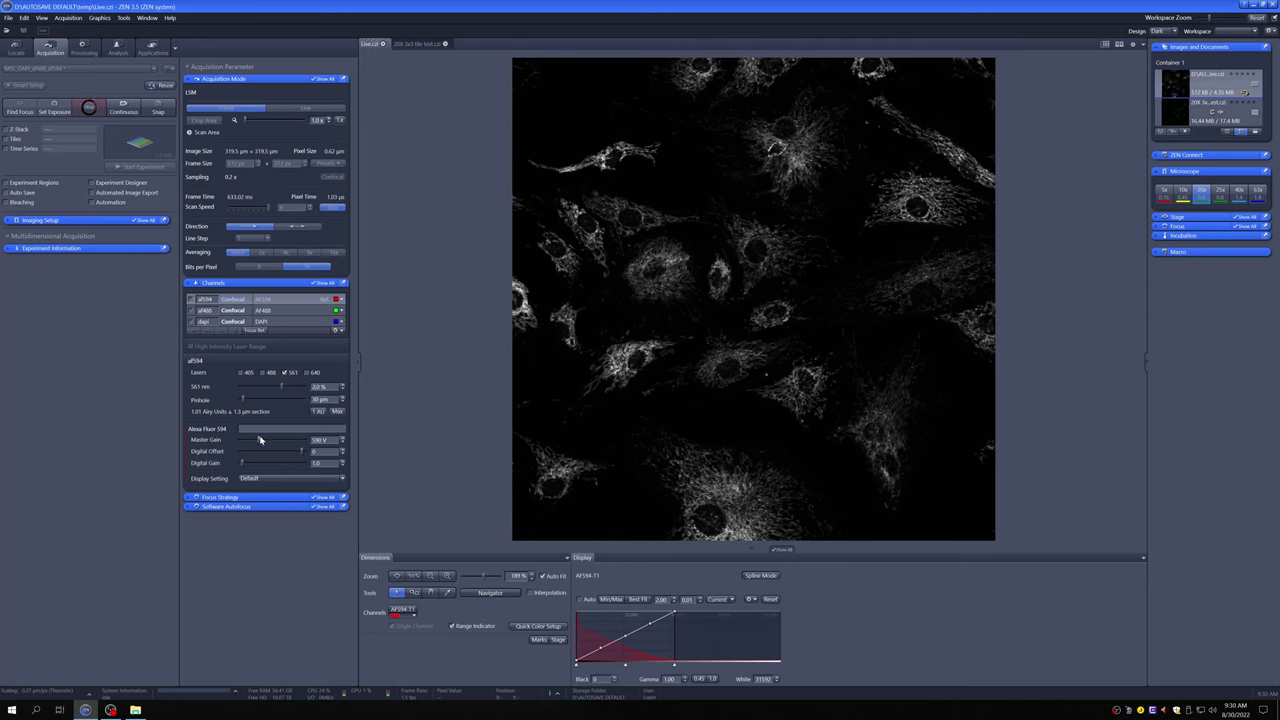
pyautogui.moveTo(258, 440); pyautogui.dragTo(254, 440)
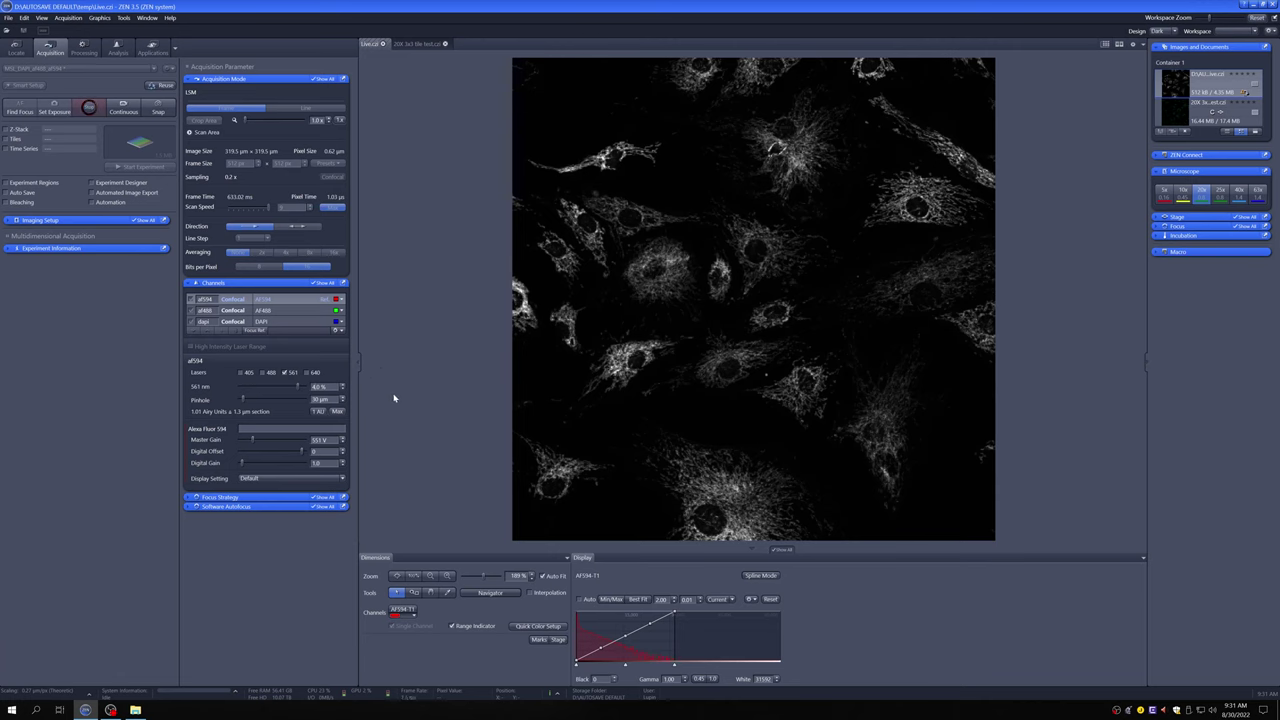
# - Select the dapi channel and raise its master gain from 500 V to about 621 V
pyautogui.click(268, 325)
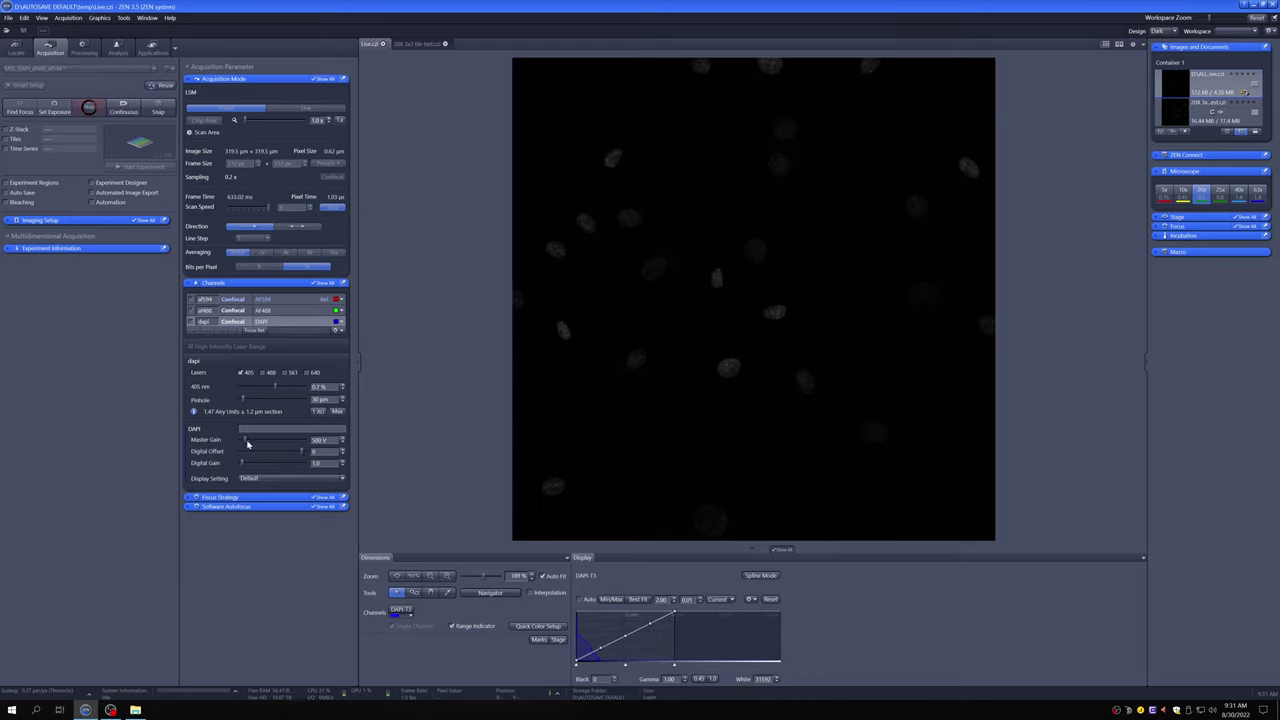
pyautogui.moveTo(249, 444); pyautogui.dragTo(270, 443)
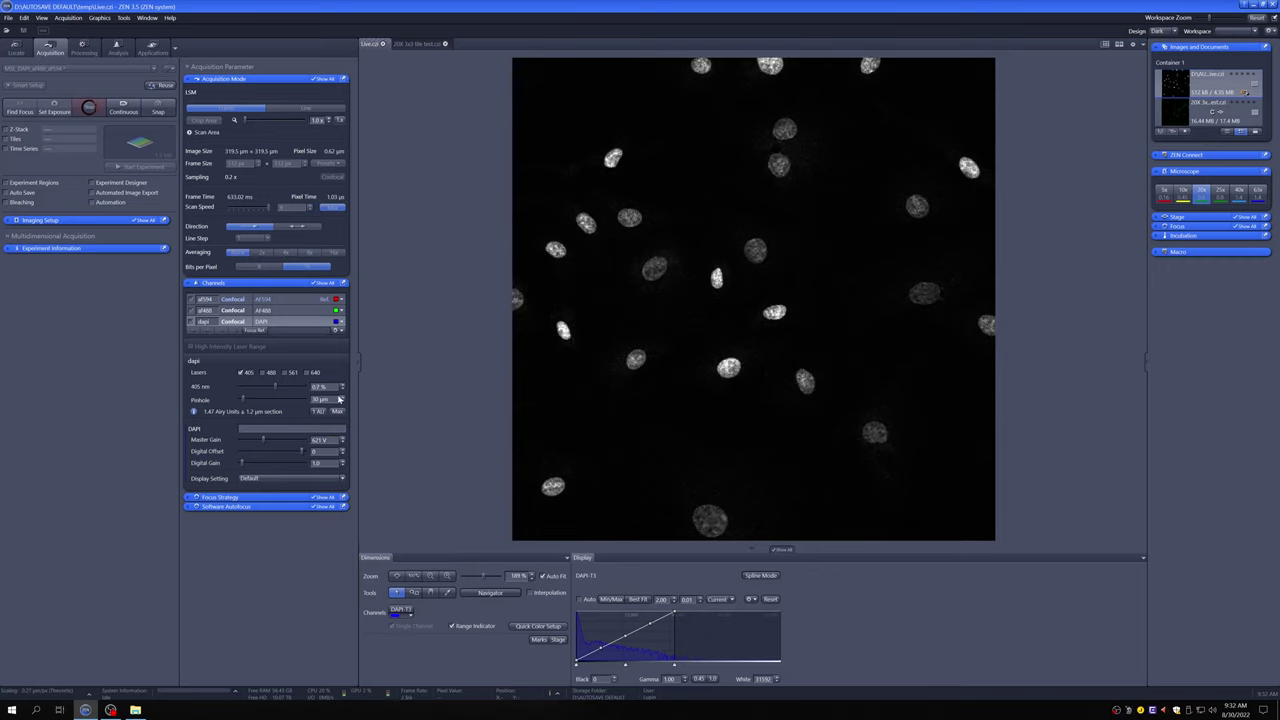
# - Drop the 405 nm laser to 0.07% and raise DAPI master gain to about 792 V
pyautogui.click(339, 396)
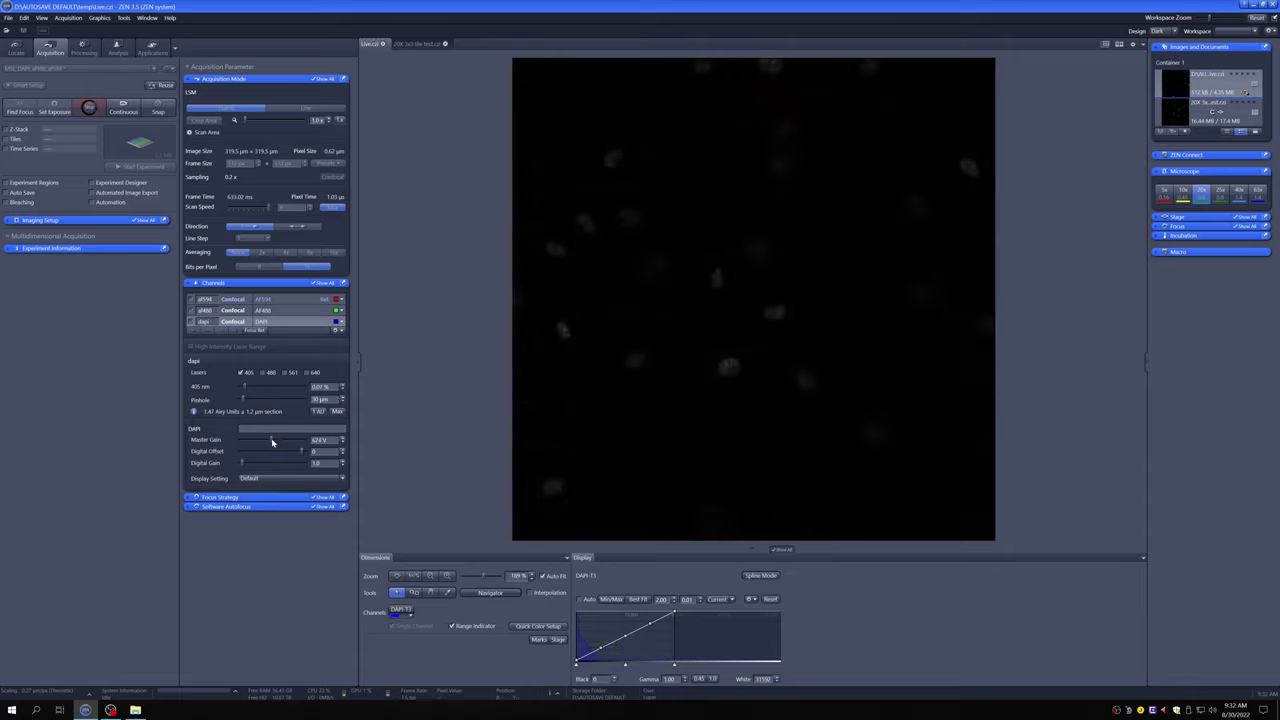
pyautogui.moveTo(272, 441); pyautogui.dragTo(290, 441)
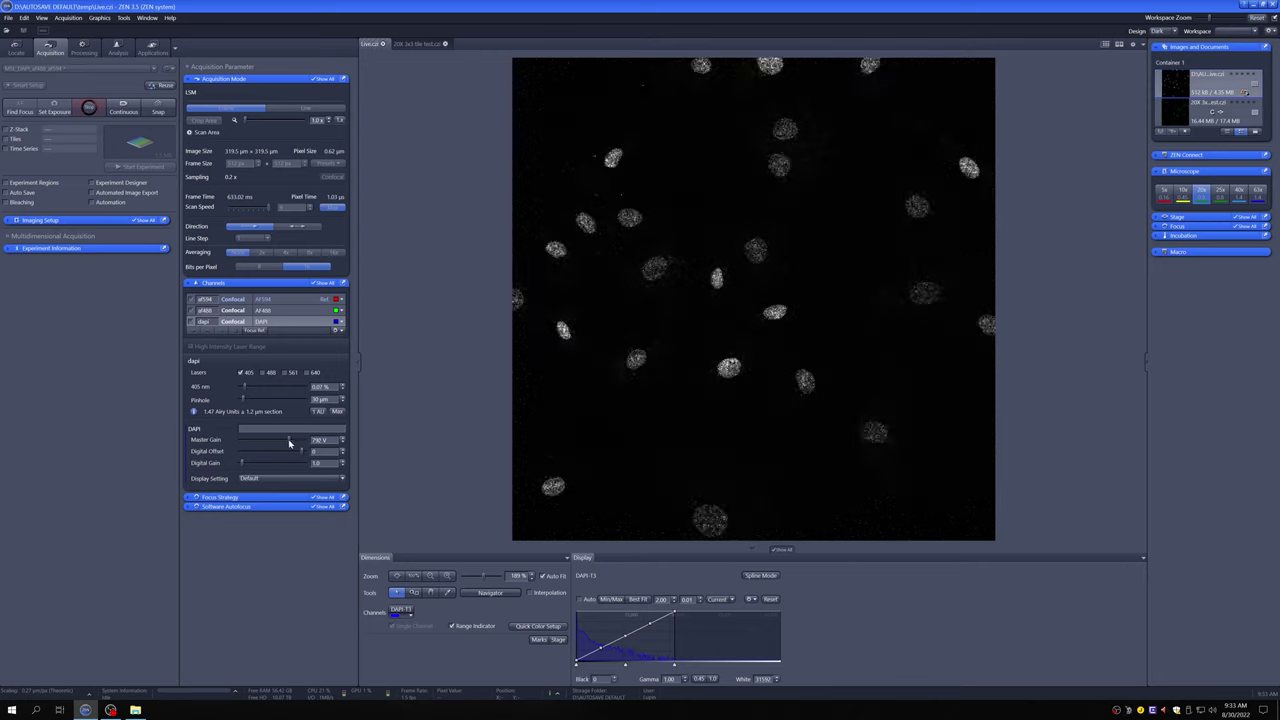
# - Lower the DAPI master gain to about 665 V and raise the 405 nm laser to about 0.28%
pyautogui.scroll(-2, 285, 443)
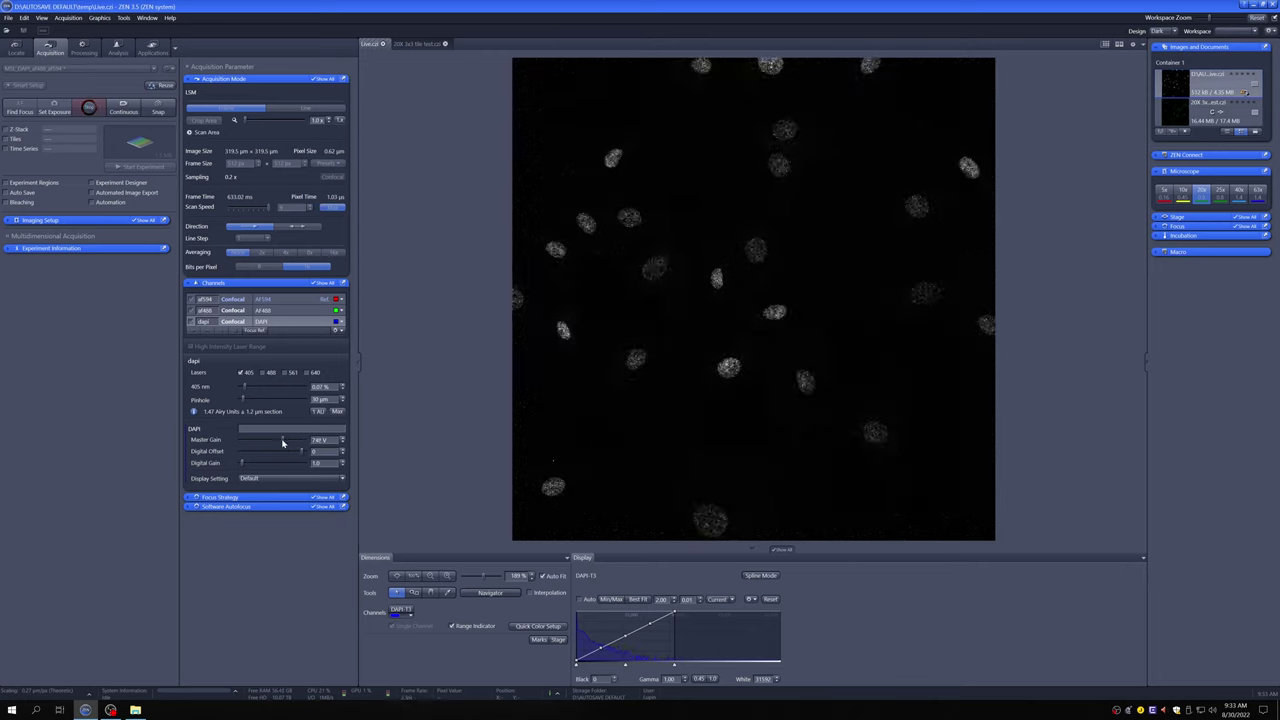
pyautogui.moveTo(286, 443); pyautogui.dragTo(278, 443)
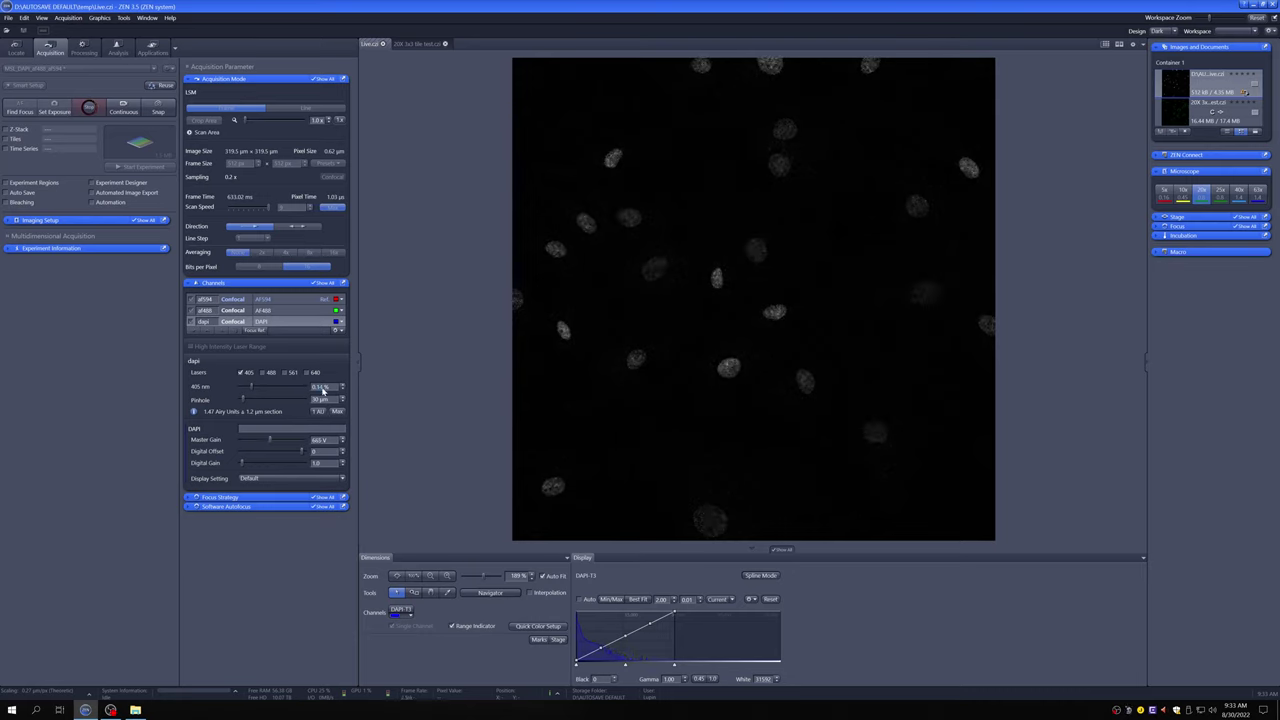
pyautogui.moveTo(251, 386); pyautogui.dragTo(265, 386)
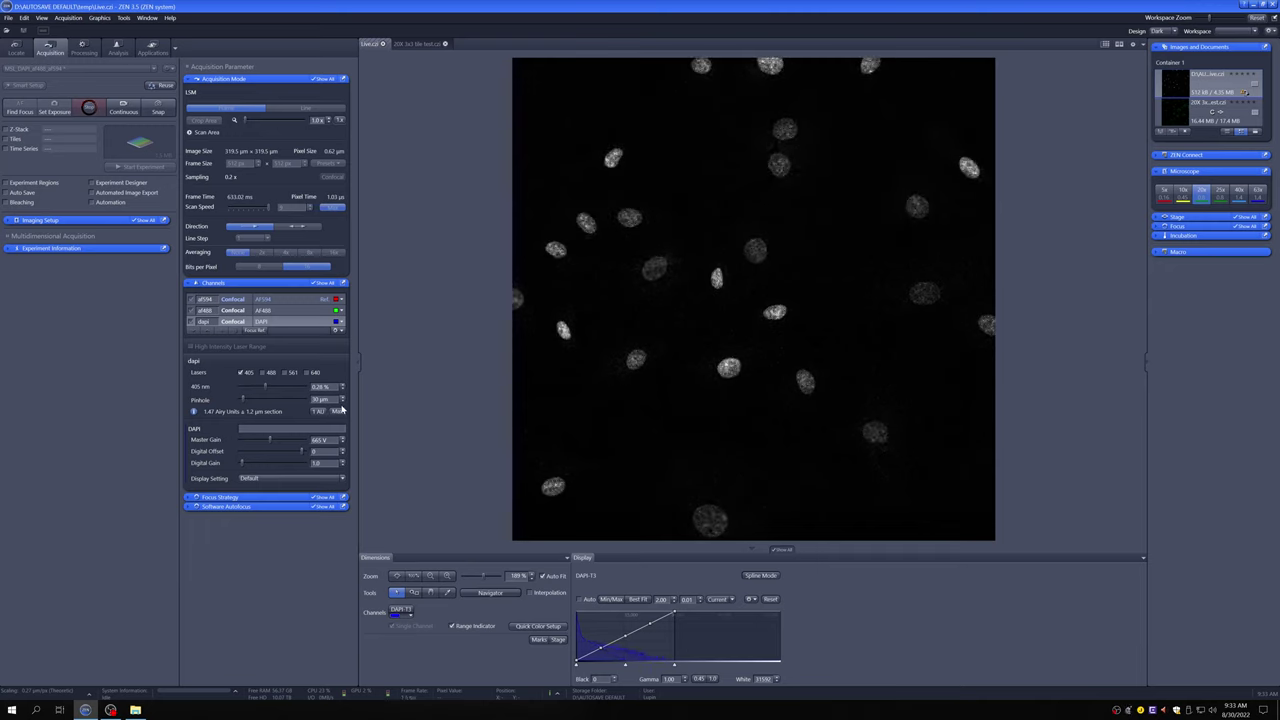
pyautogui.click(298, 311)
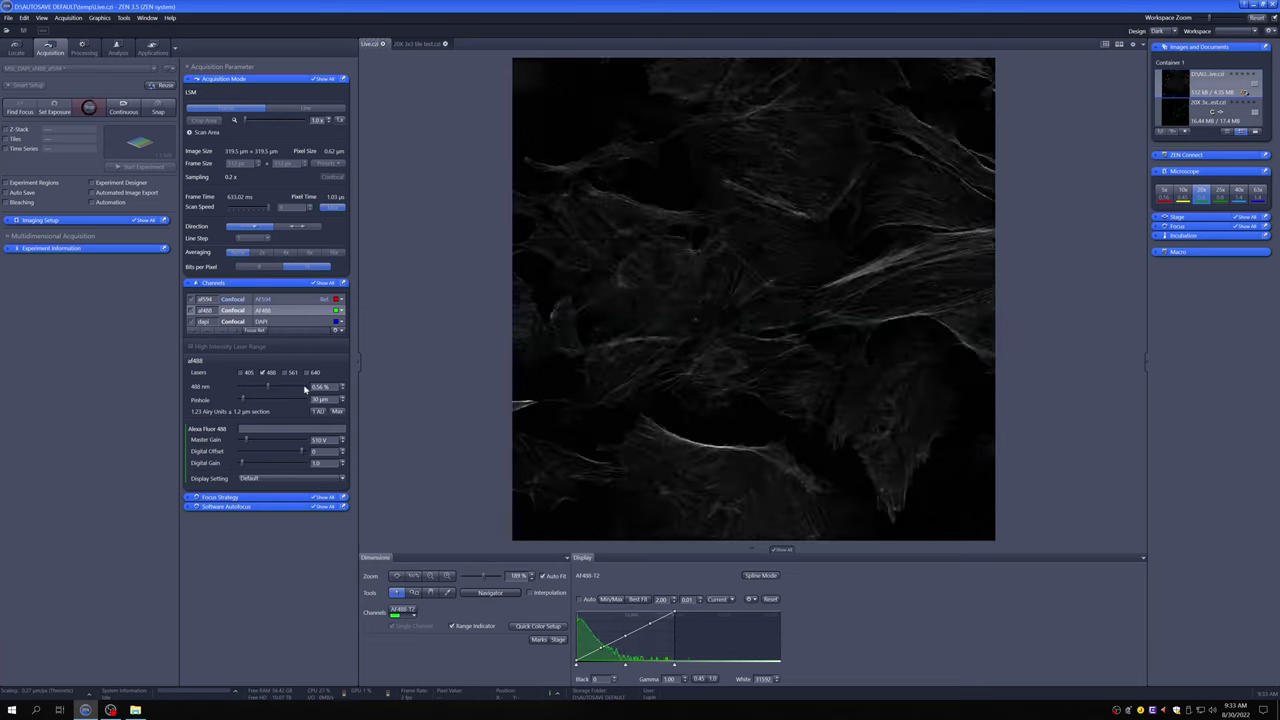
pyautogui.click(261, 300)
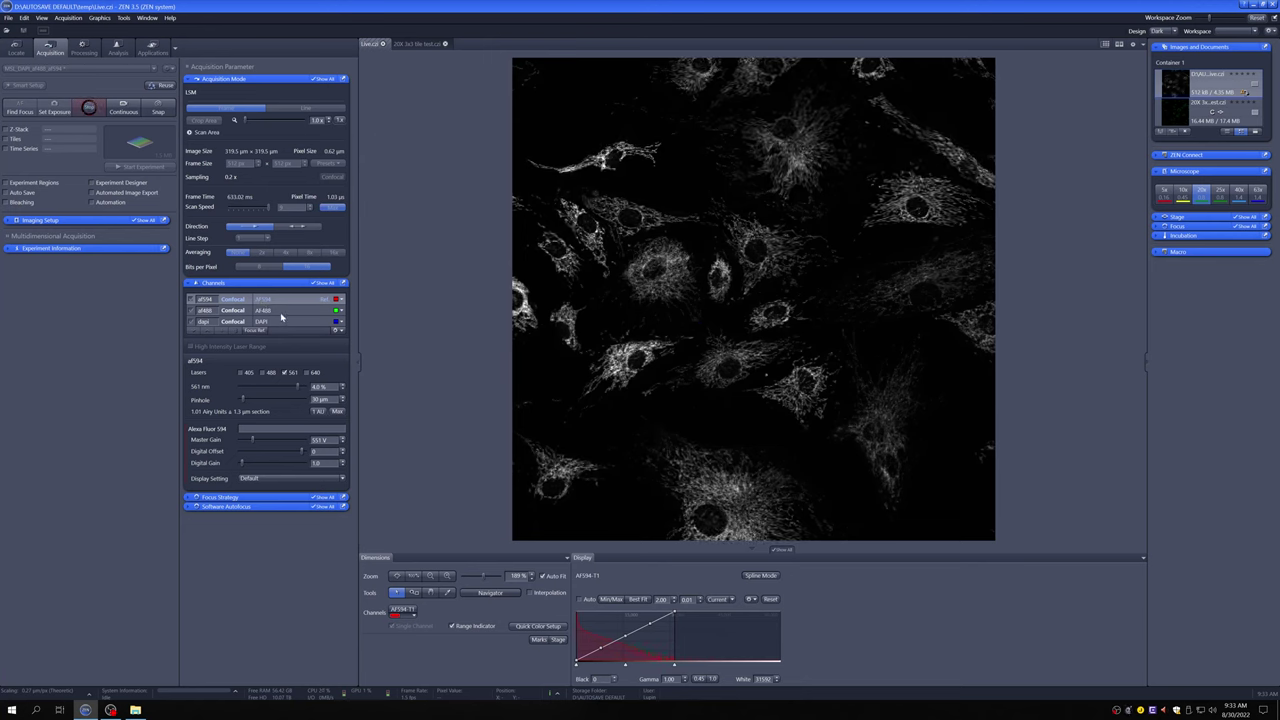
pyautogui.click(281, 314)
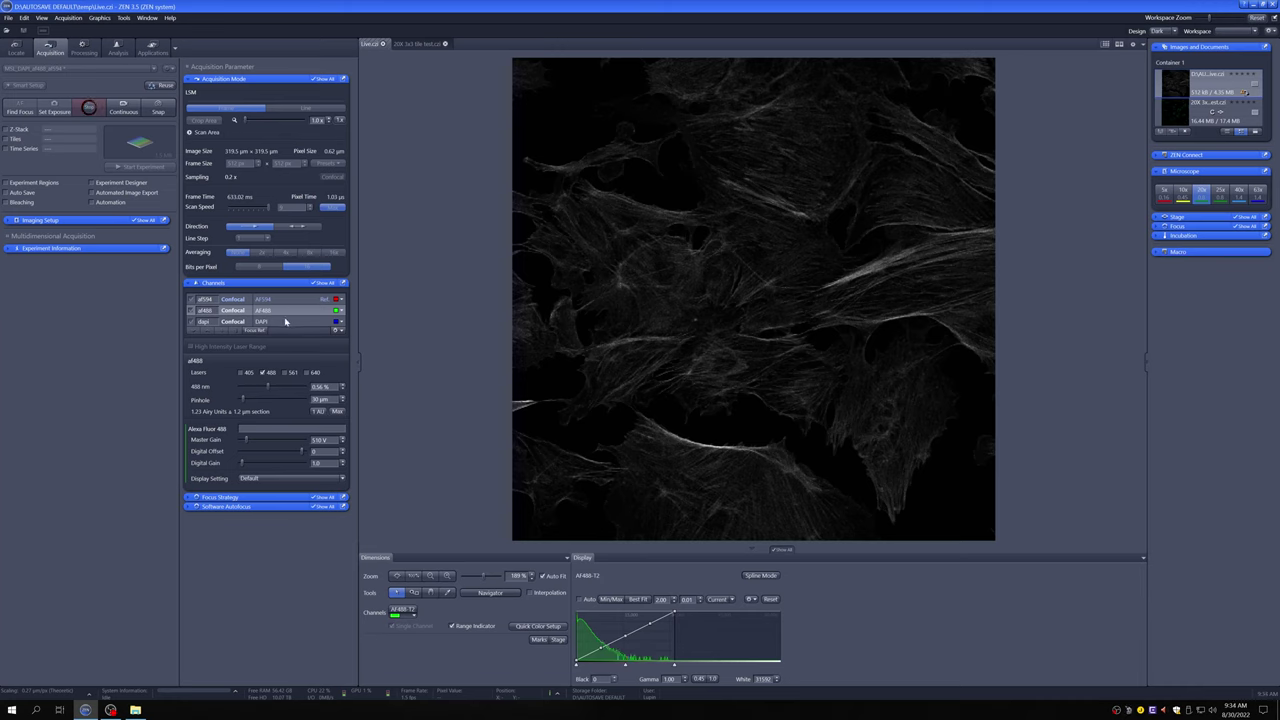
pyautogui.click(285, 321)
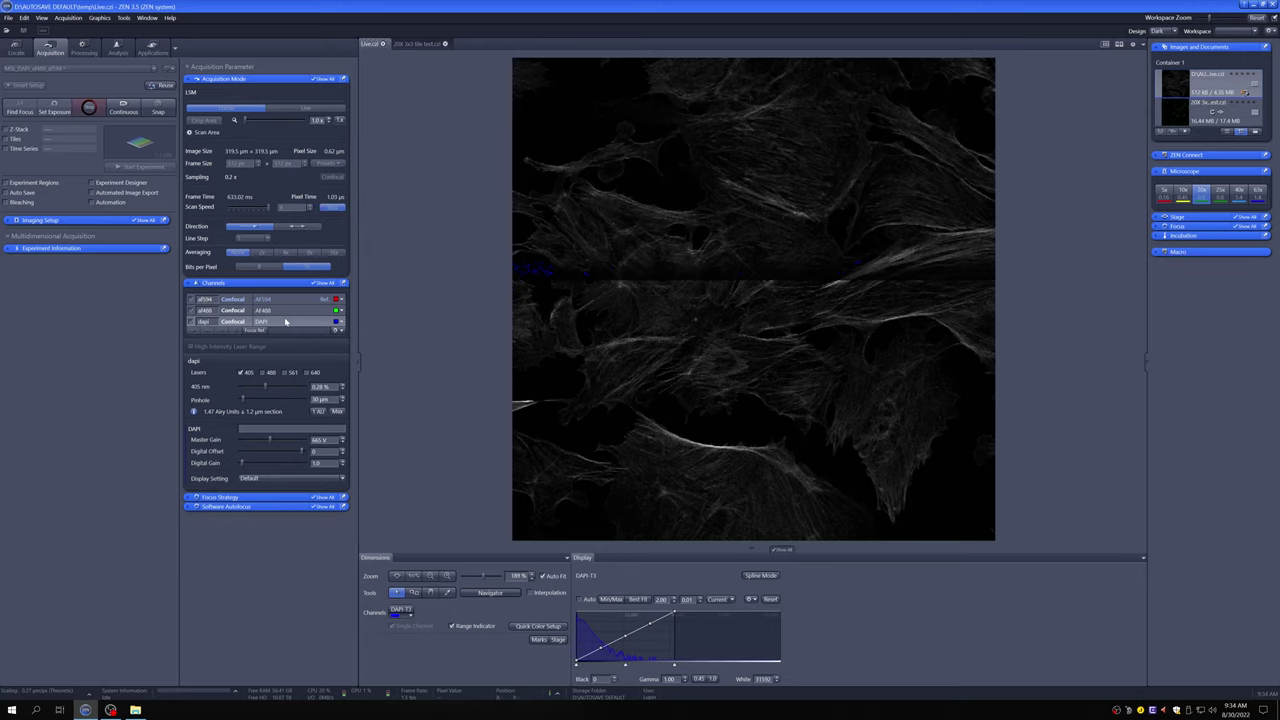